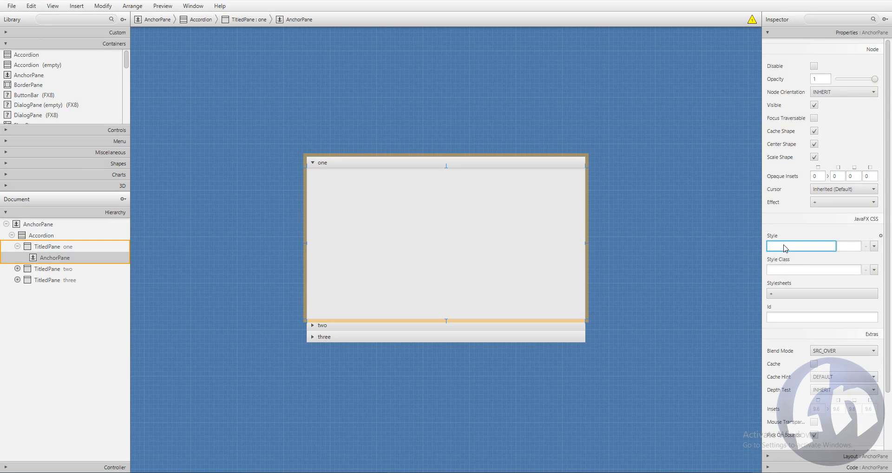
- Give the AnchorPane inside titled pane one an -fx-background-color style of indigo
{"action": "left_click", "coordinate": [795, 256]}
{"action": "left_click", "coordinate": [842, 246]}
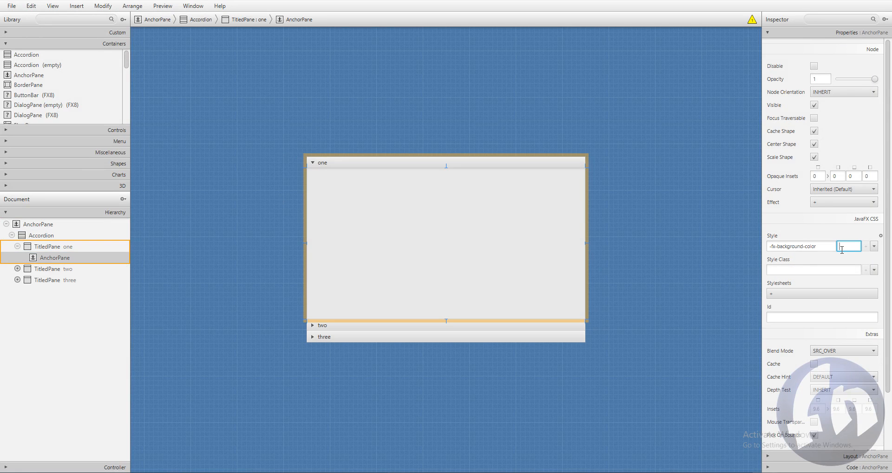
{"action": "type", "text": "#ndigo"}
{"action": "key", "text": "Return"}
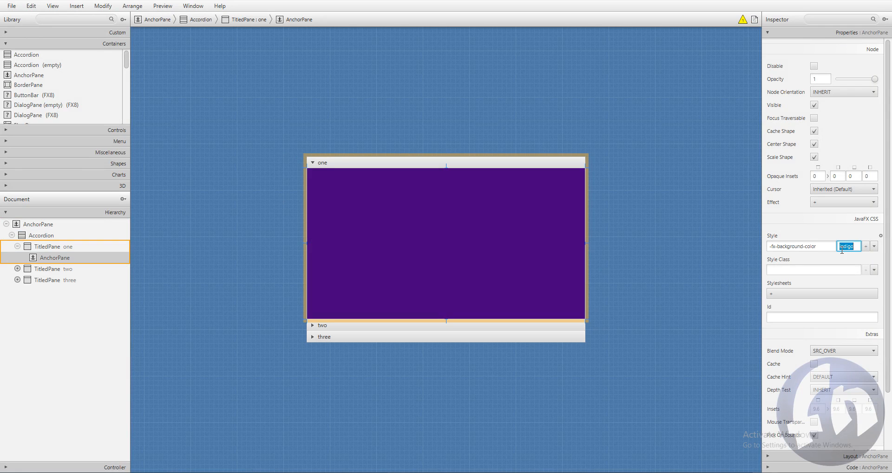
- Expand titled pane two and set its inner AnchorPane's -fx-background-color style to violet
{"action": "left_click", "coordinate": [449, 330]}
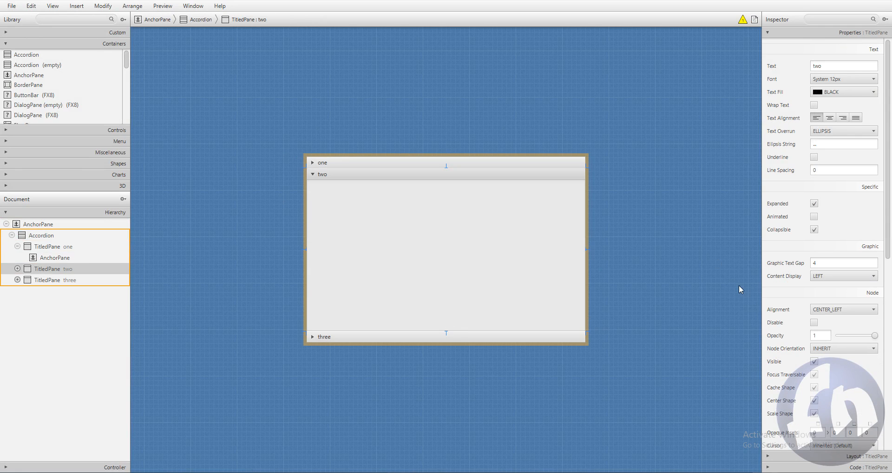
{"action": "left_click", "coordinate": [494, 285]}
{"action": "left_click", "coordinate": [796, 247]}
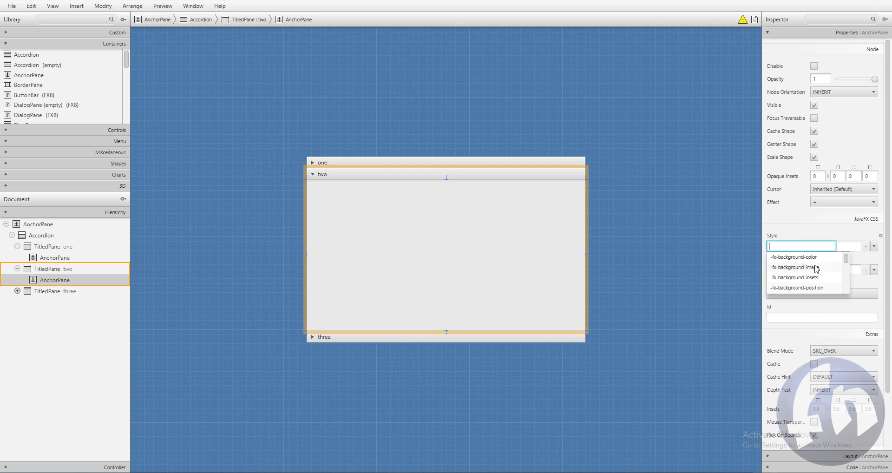
{"action": "left_click", "coordinate": [808, 258]}
{"action": "left_click", "coordinate": [848, 248]}
{"action": "type", "text": "viole"}
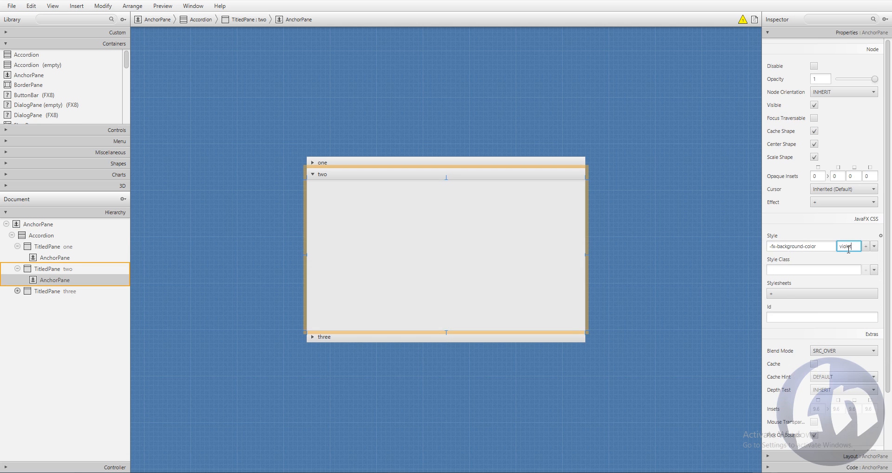
{"action": "key", "text": "Return"}
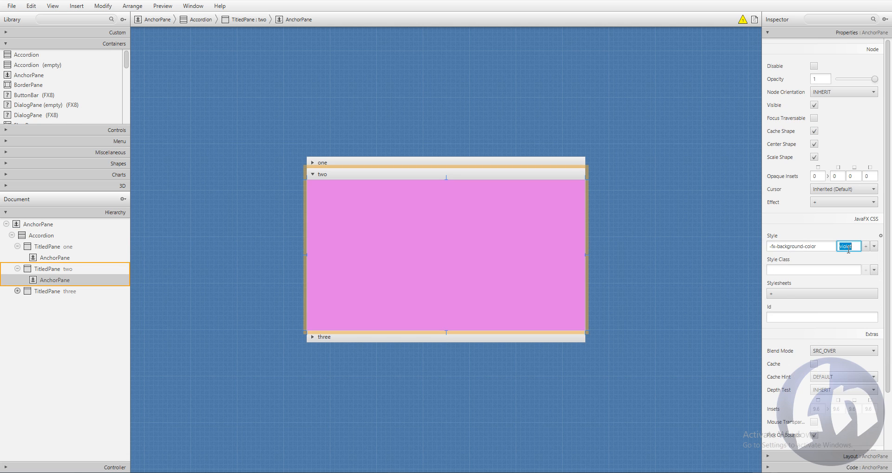
- Expand titled pane three and set the TitledPane's own -fx-background-color style to crimson
{"action": "left_click", "coordinate": [422, 339]}
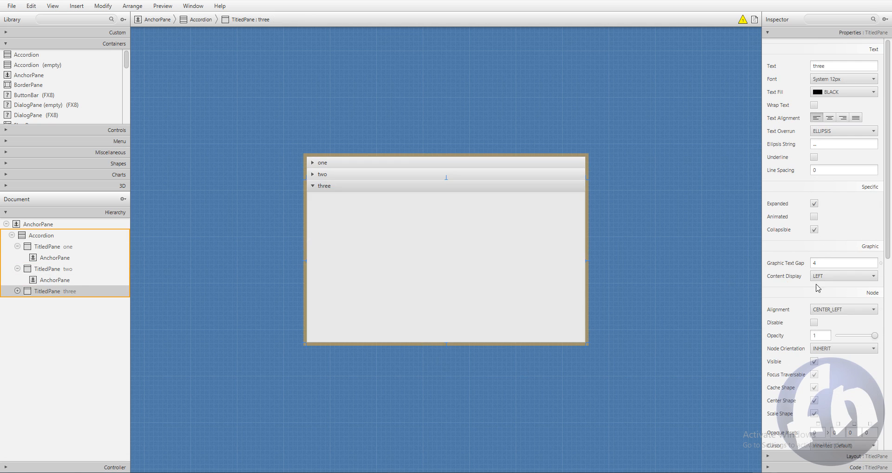
{"action": "scroll", "coordinate": [807, 340], "scroll_direction": "down", "scroll_amount": 3}
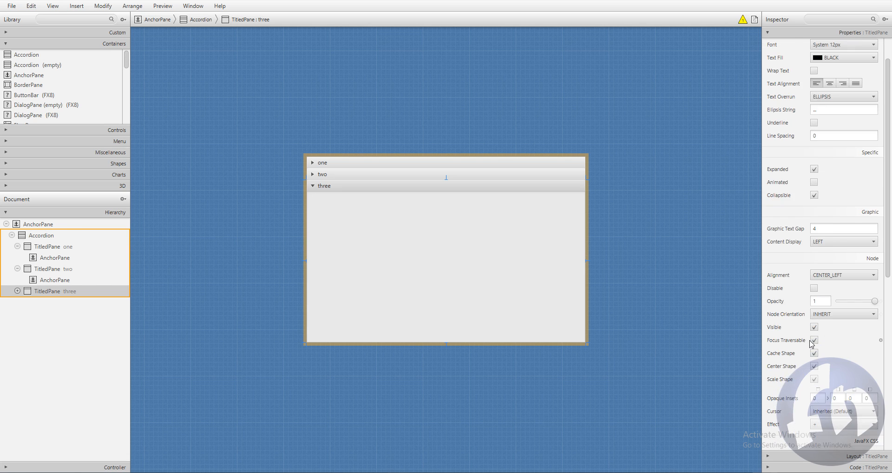
{"action": "left_click", "coordinate": [791, 375]}
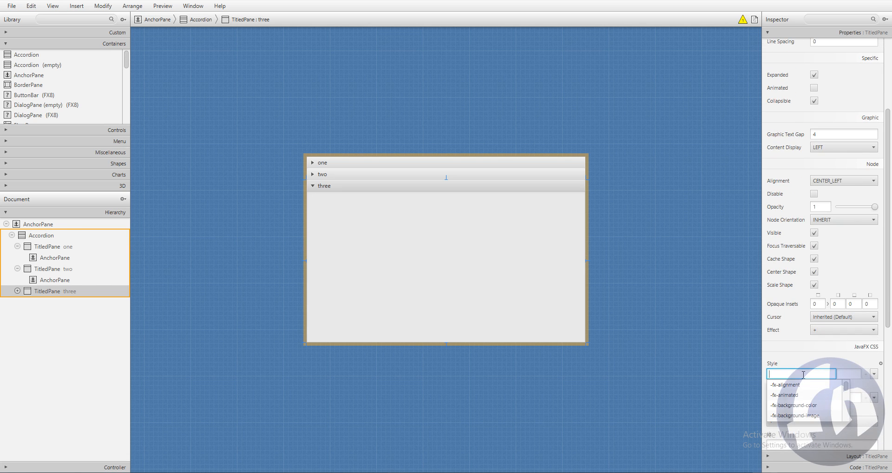
{"action": "left_click", "coordinate": [834, 394]}
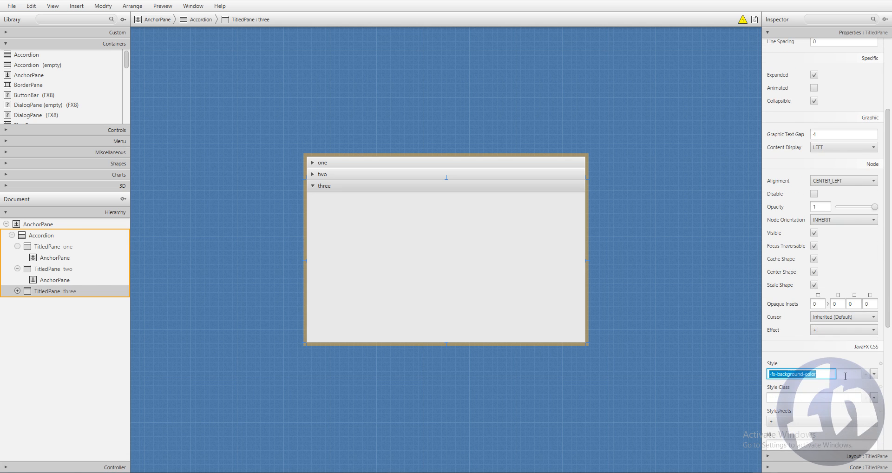
{"action": "left_click", "coordinate": [846, 374]}
{"action": "type", "text": "cr"}
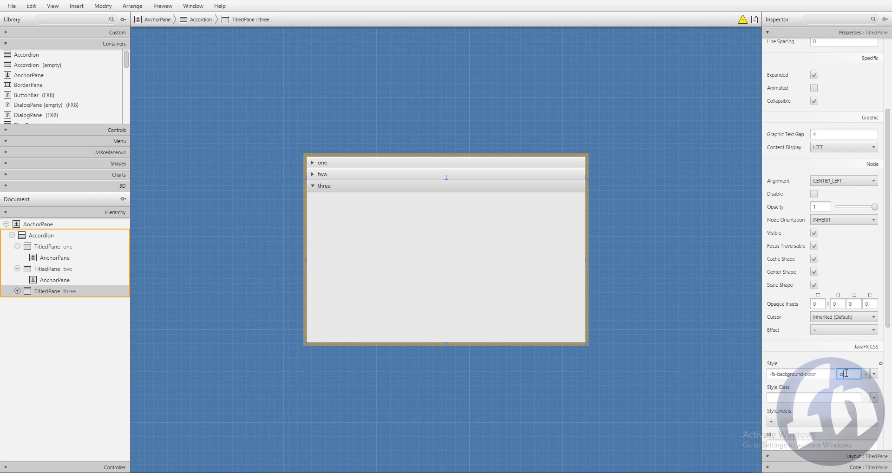
{"action": "type", "text": "imson"}
{"action": "key", "text": "Return"}
- Set the -fx-background-color style of the AnchorPane inside titled pane three to crimson
{"action": "left_click", "coordinate": [436, 241]}
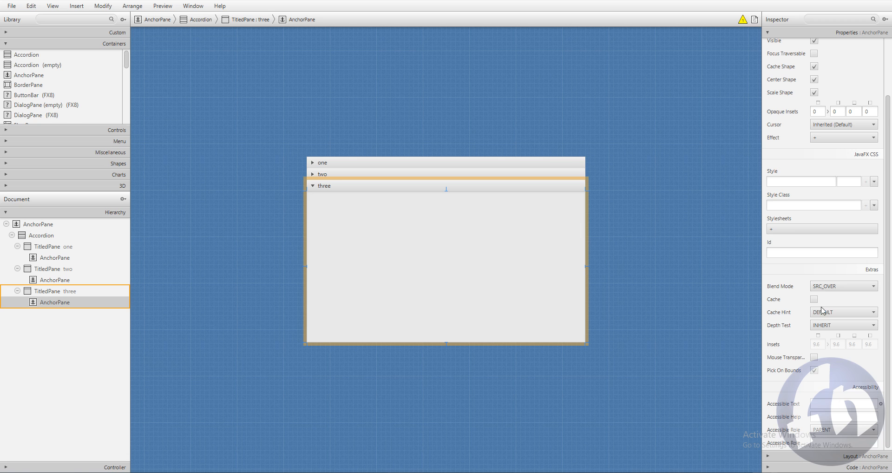
{"action": "left_click", "coordinate": [780, 181]}
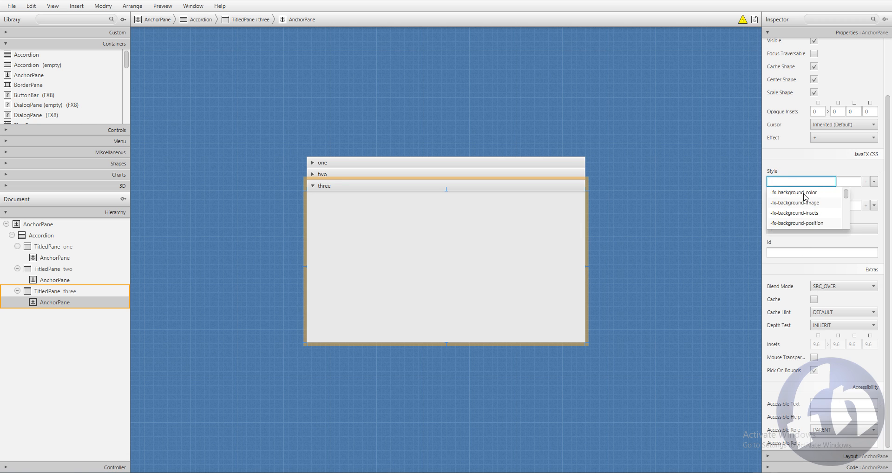
{"action": "left_click", "coordinate": [807, 195]}
{"action": "left_click", "coordinate": [841, 182]}
{"action": "type", "text": "crimson"}
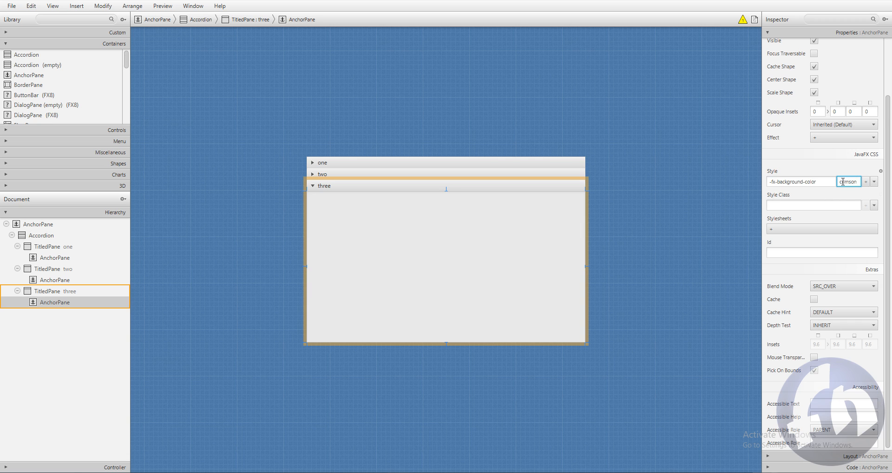
{"action": "key", "text": "Return"}
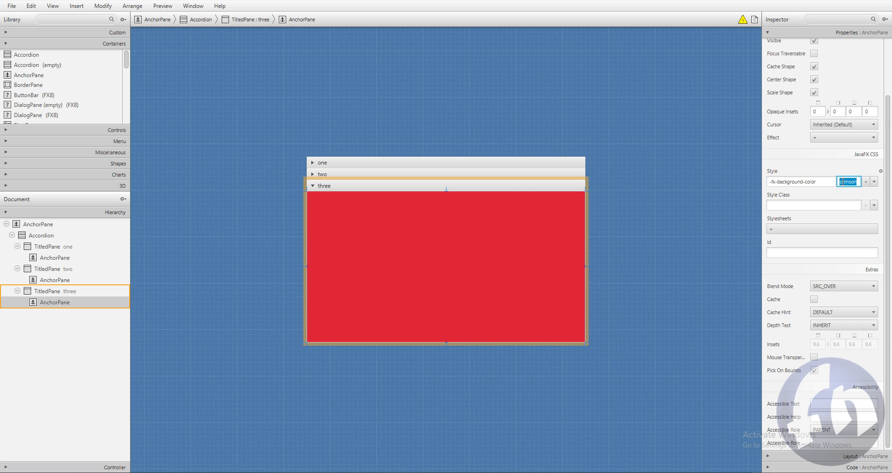
- Save the layout, open its preview in a window and restore that window from full screen
{"action": "key", "text": "ctrl+s"}
{"action": "left_click", "coordinate": [158, 6]}
{"action": "left_click", "coordinate": [179, 21]}
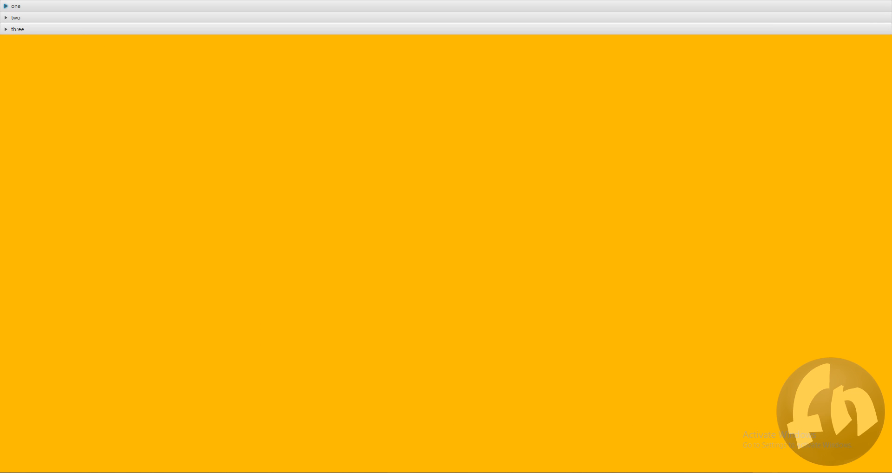
{"action": "left_click", "coordinate": [186, 472]}
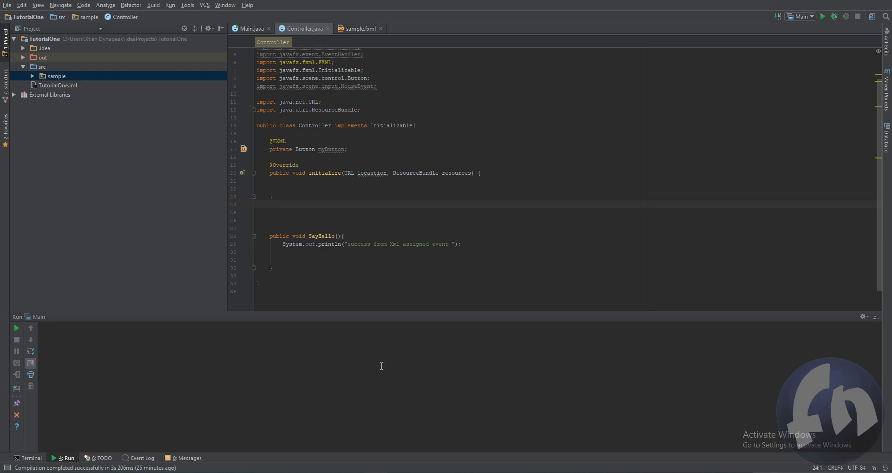
{"action": "left_click", "coordinate": [139, 472]}
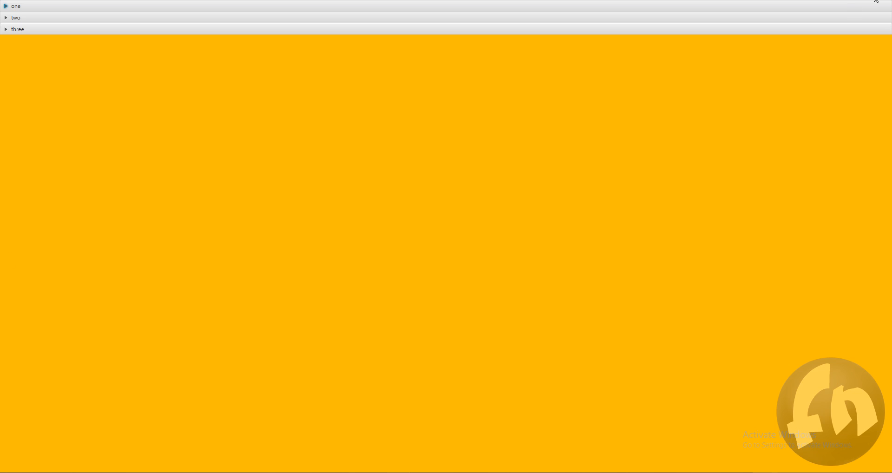
{"action": "left_click", "coordinate": [860, 1]}
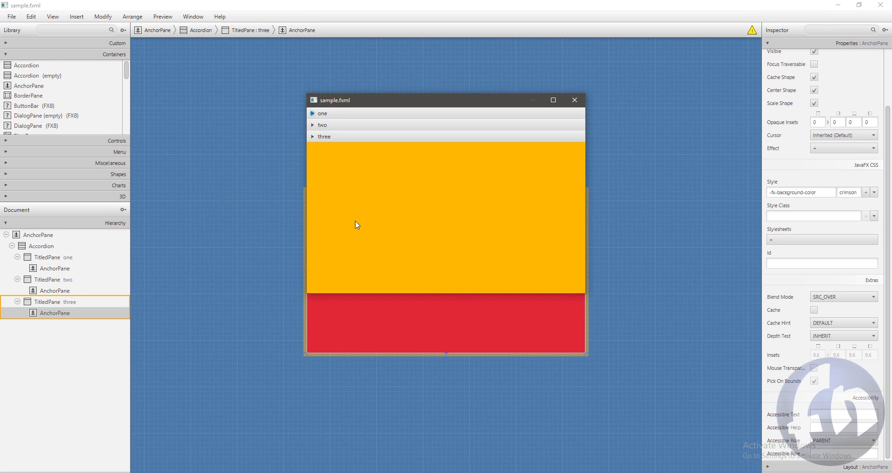
- Check panes three, two and one by expanding each in the preview, view pane one maximized, and close the preview
{"action": "left_click", "coordinate": [374, 137]}
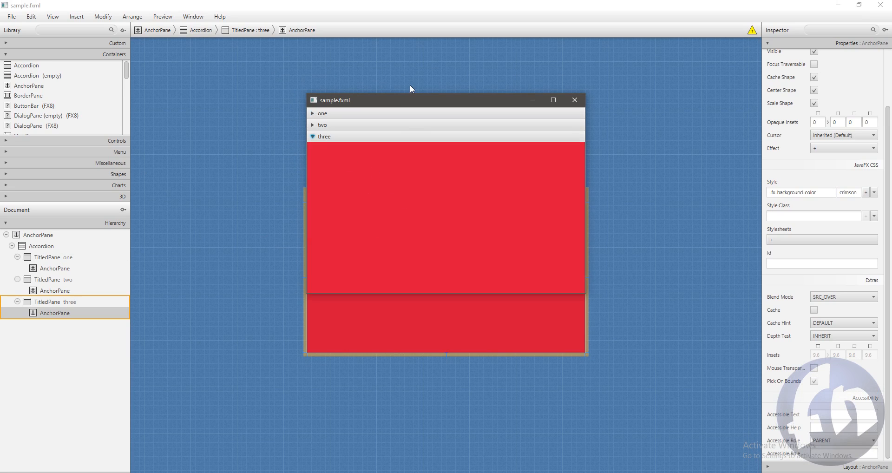
{"action": "left_click_drag", "start_coordinate": [398, 104], "coordinate": [559, 103]}
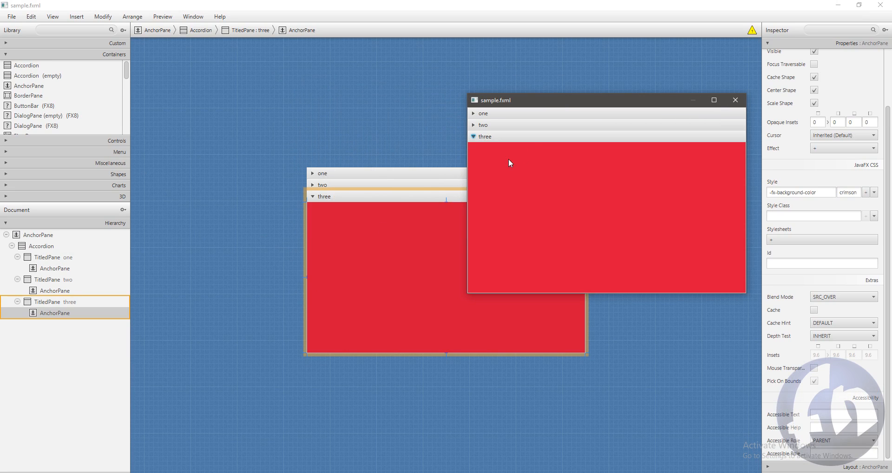
{"action": "left_click", "coordinate": [516, 125]}
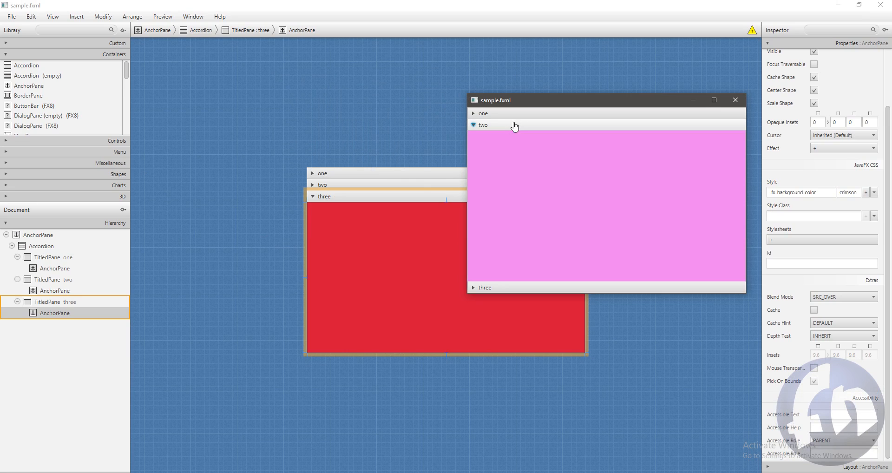
{"action": "left_click", "coordinate": [550, 115]}
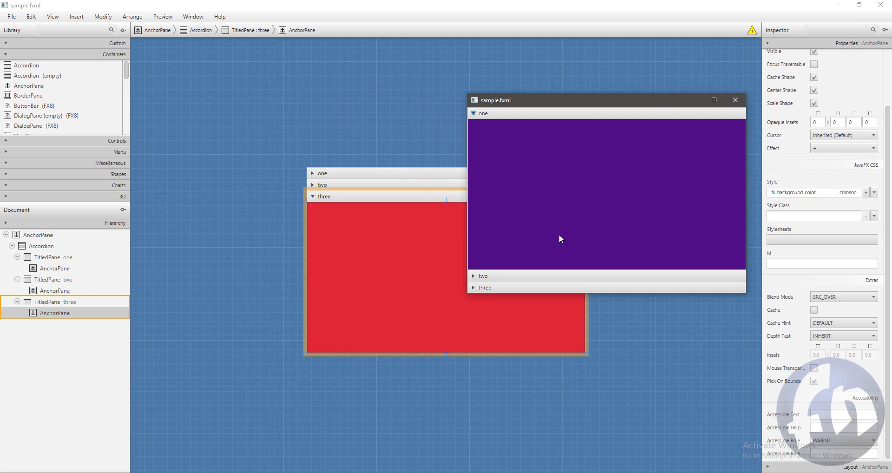
{"action": "left_click", "coordinate": [714, 100]}
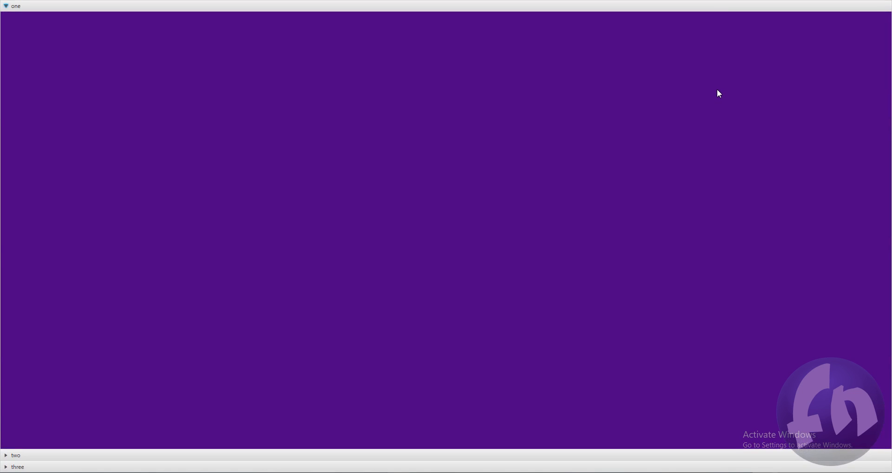
{"action": "left_click", "coordinate": [859, 4]}
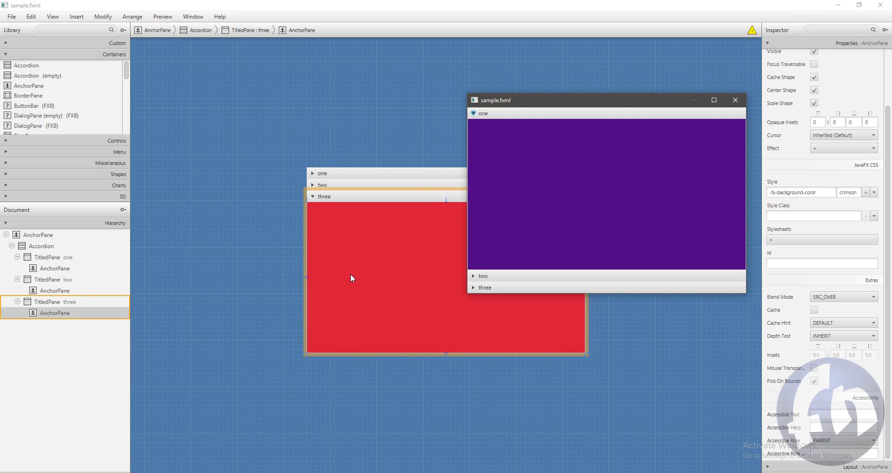
{"action": "left_click", "coordinate": [738, 102]}
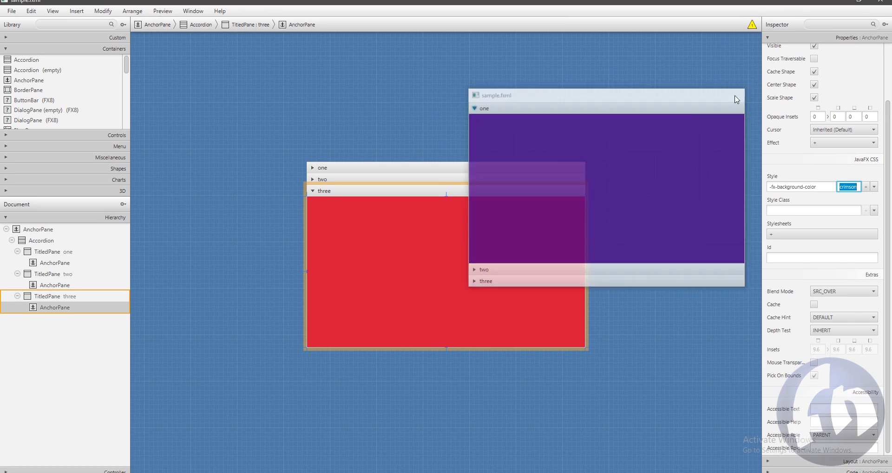
{"action": "left_click", "coordinate": [336, 189]}
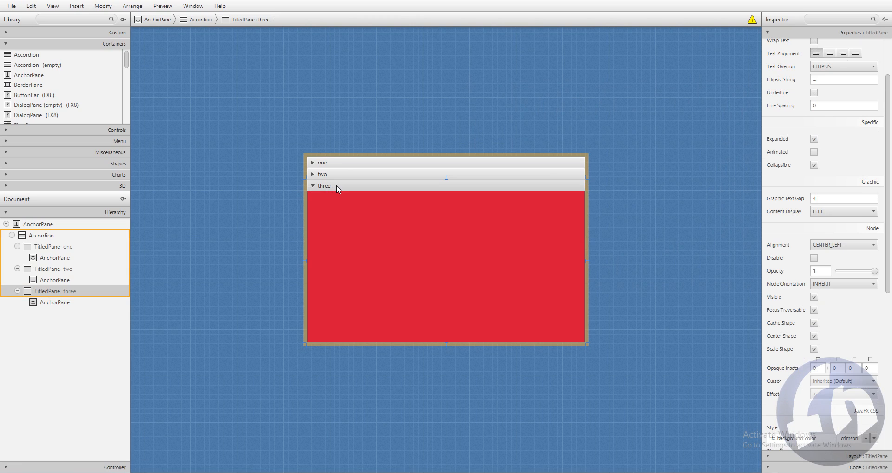
{"action": "left_click", "coordinate": [21, 85]}
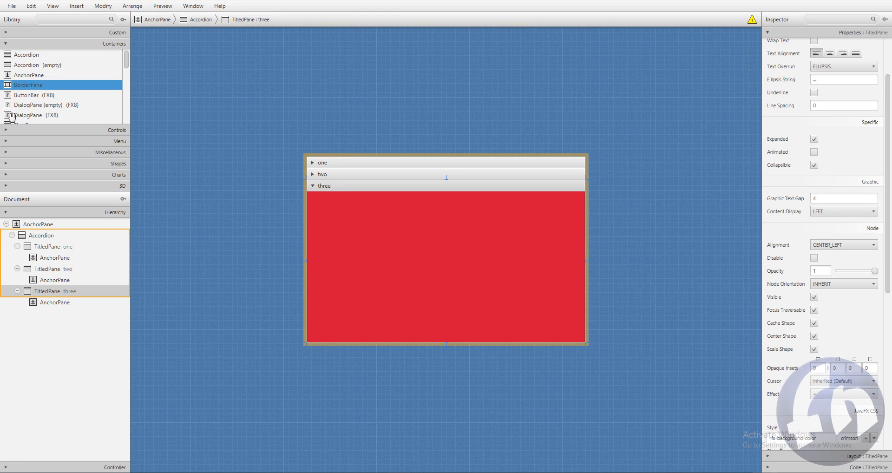
{"action": "left_click", "coordinate": [335, 166]}
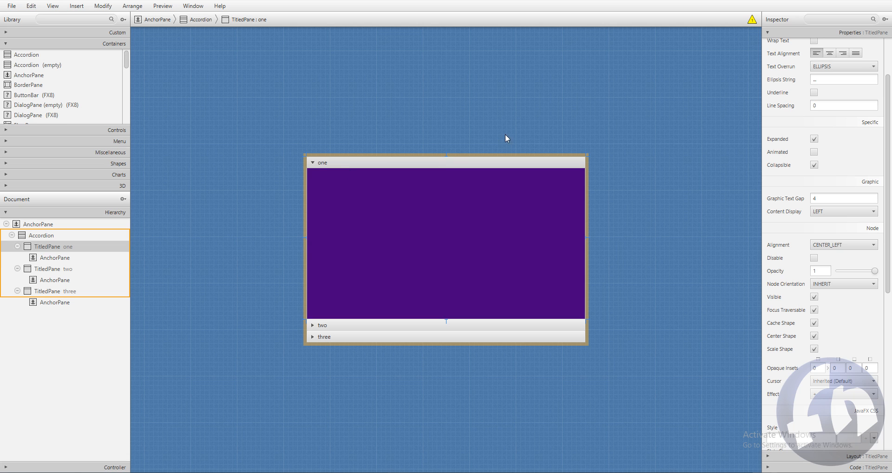
- Delete the Accordion and its titled panes from the root AnchorPane
{"action": "left_click", "coordinate": [35, 236]}
{"action": "right_click", "coordinate": [35, 238]}
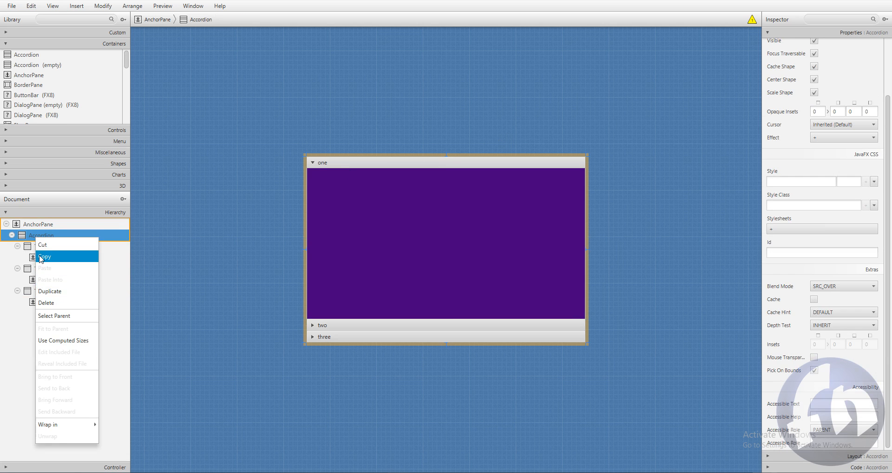
{"action": "left_click", "coordinate": [45, 302]}
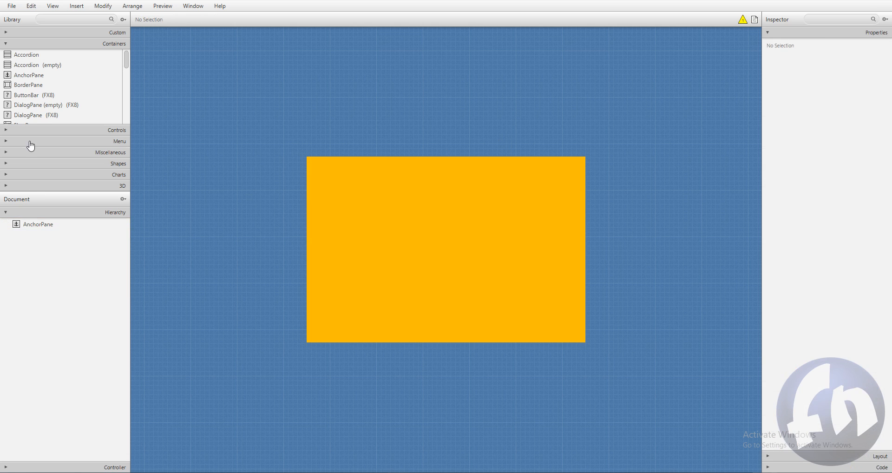
- Search the library for "tit" and place a non-empty TitledPane in the middle of the AnchorPane
{"action": "scroll", "coordinate": [30, 74], "scroll_direction": "down", "scroll_amount": 3}
{"action": "left_click", "coordinate": [46, 21]}
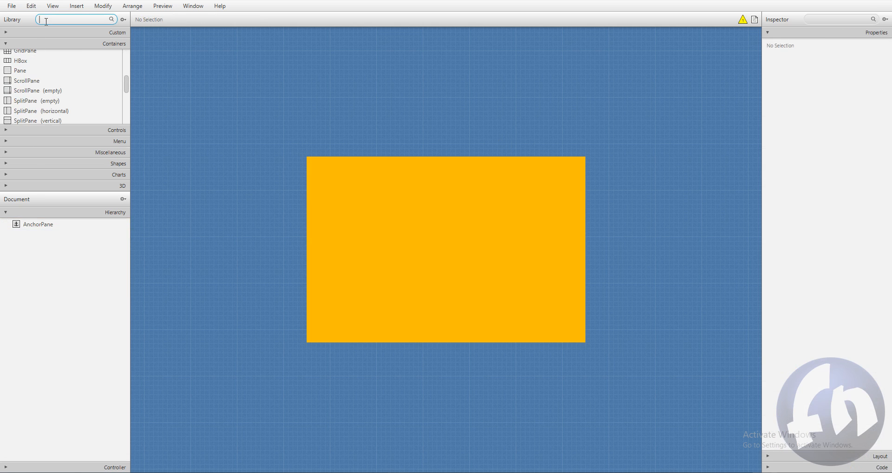
{"action": "type", "text": "tit"}
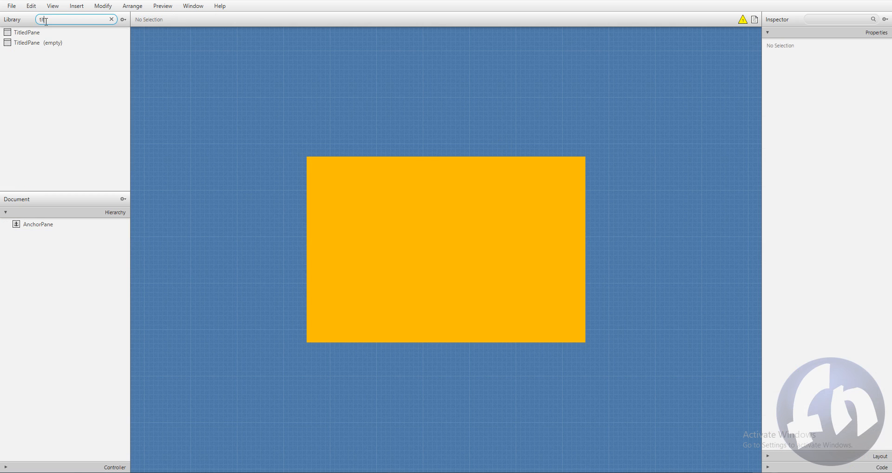
{"action": "left_click", "coordinate": [40, 43]}
{"action": "left_click_drag", "start_coordinate": [23, 33], "coordinate": [437, 241]}
- Change the new TitledPane's title text to "my titled pane"
{"action": "double_click", "coordinate": [408, 197]}
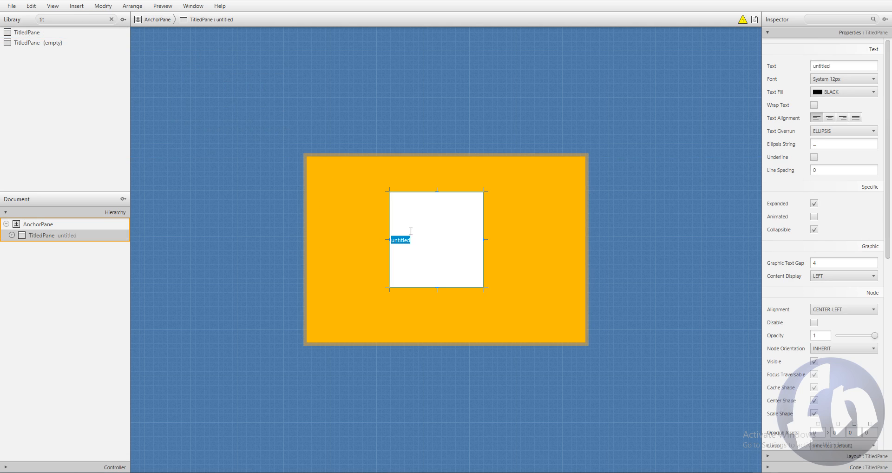
{"action": "key", "text": "BackSpace"}
{"action": "type", "text": "my tu"}
{"action": "type", "text": "tled pa"}
{"action": "type", "text": "nbe"}
{"action": "key", "text": "Return"}
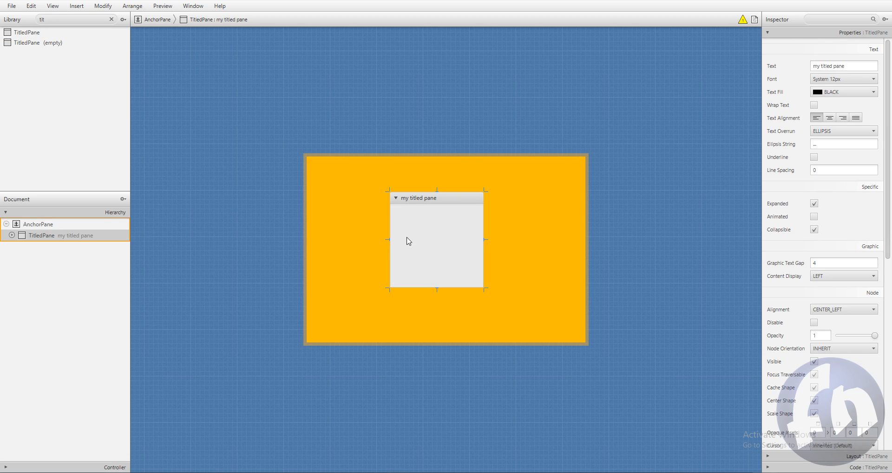
- Widen the titled pane, move it near the centre of the orange AnchorPane, and save the document
{"action": "left_click_drag", "start_coordinate": [485, 238], "coordinate": [542, 238]}
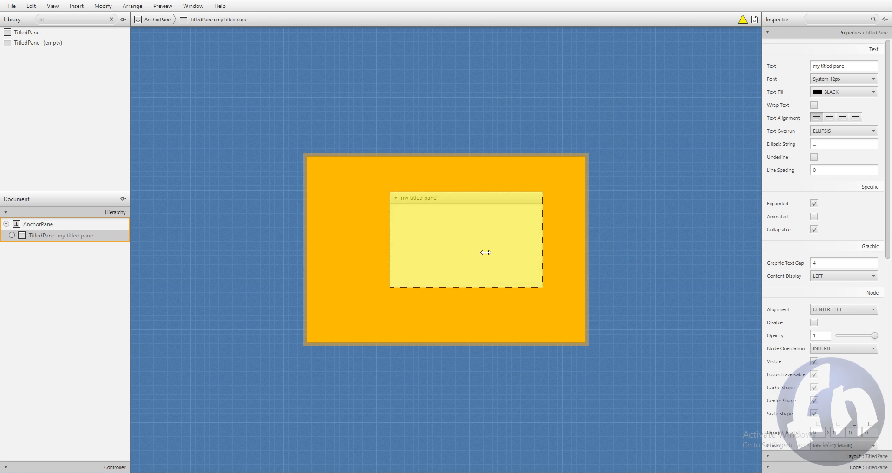
{"action": "left_click_drag", "start_coordinate": [432, 198], "coordinate": [407, 196]}
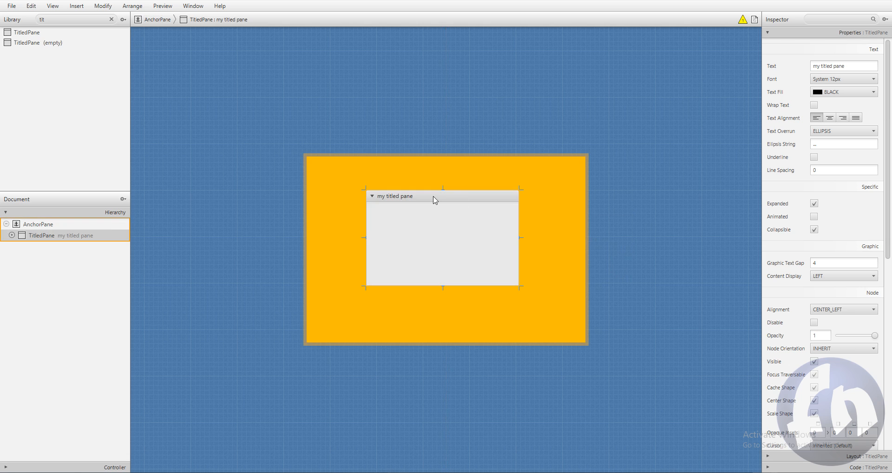
{"action": "left_click", "coordinate": [464, 181]}
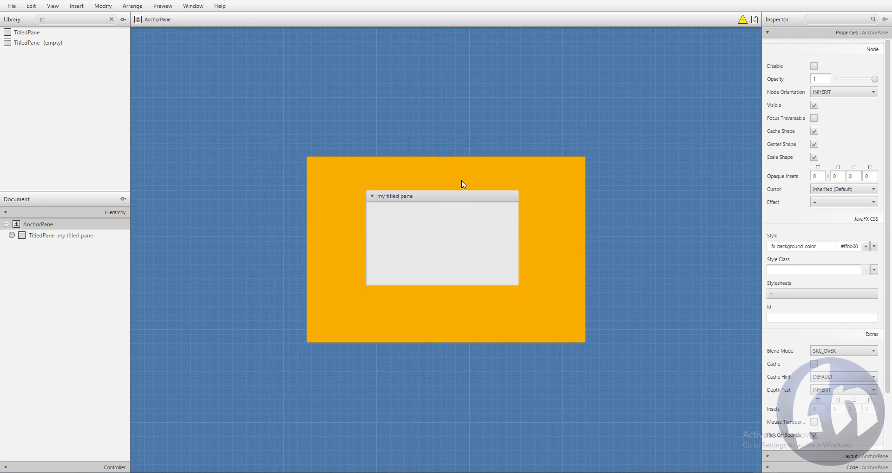
{"action": "key", "text": "ctrl+s"}
- Preview the layout in a window, collapse and expand "my titled pane", and close the preview
{"action": "left_click", "coordinate": [162, 6]}
{"action": "left_click", "coordinate": [186, 20]}
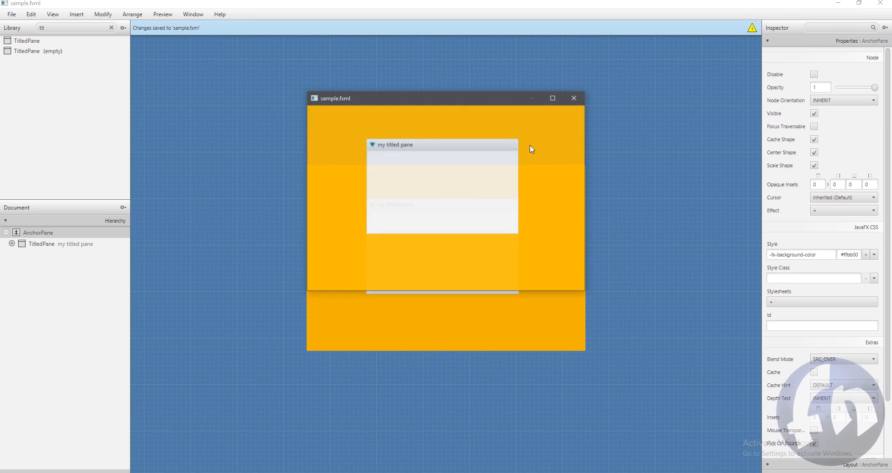
{"action": "left_click", "coordinate": [414, 147]}
{"action": "left_click", "coordinate": [414, 148]}
{"action": "left_click", "coordinate": [414, 147]}
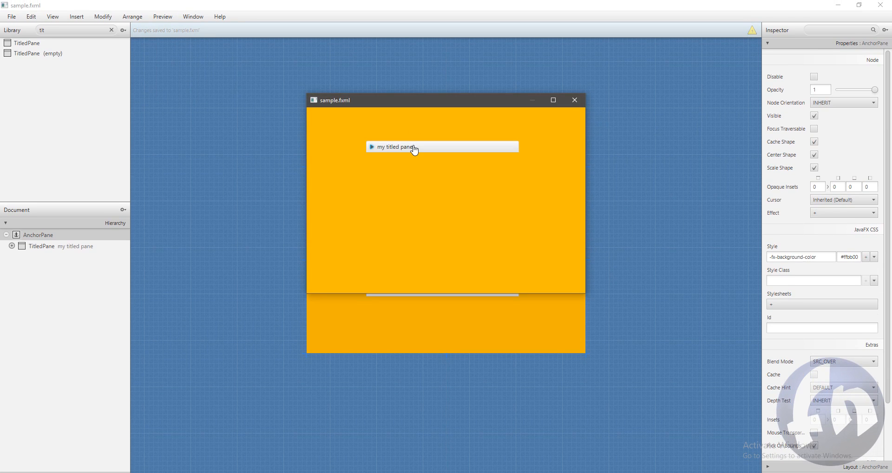
{"action": "left_click", "coordinate": [415, 149]}
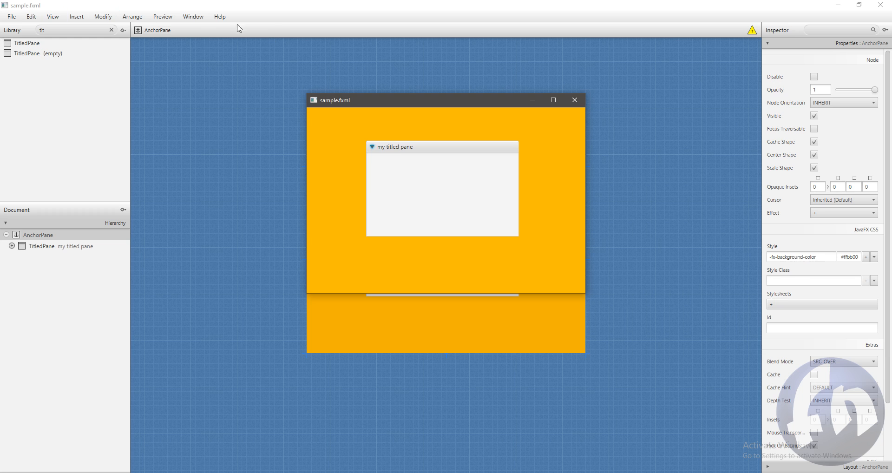
{"action": "left_click", "coordinate": [574, 101]}
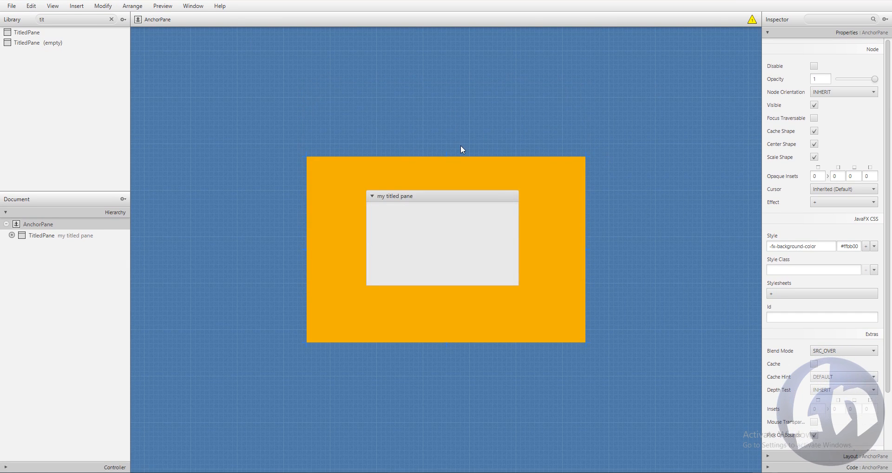
- Add an empty TitledPane at the left side of the root AnchorPane and move "my titled pane" to the right
{"action": "left_click", "coordinate": [410, 245]}
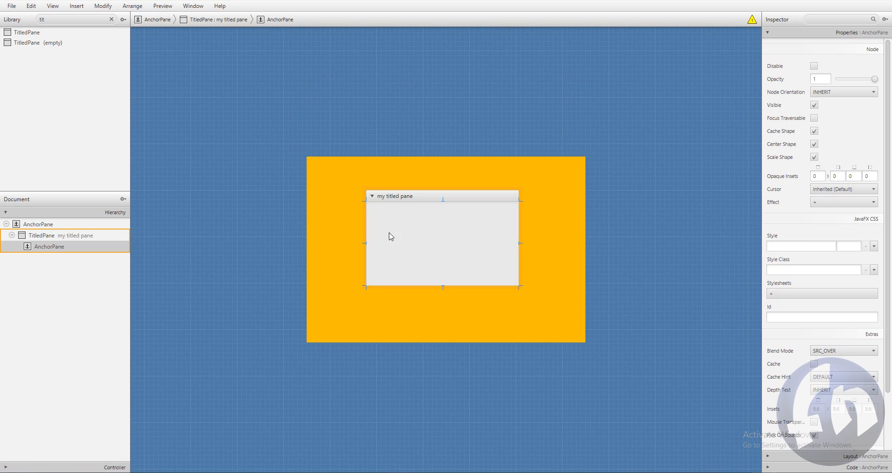
{"action": "left_click", "coordinate": [61, 235]}
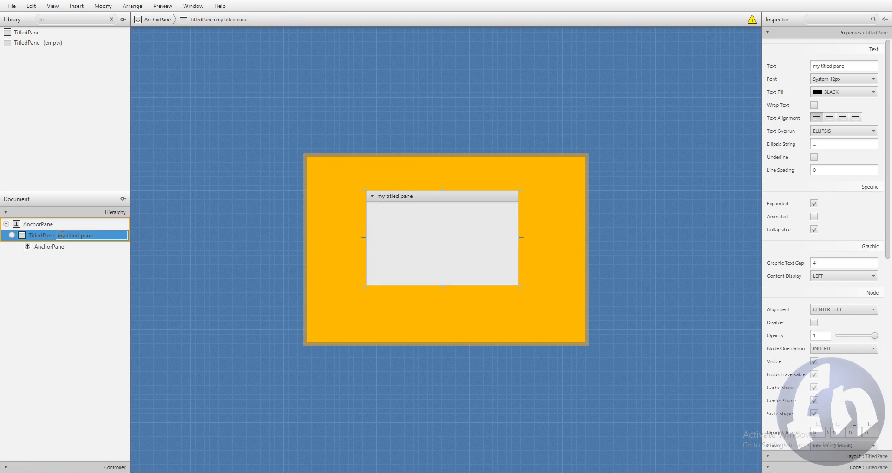
{"action": "left_click_drag", "start_coordinate": [30, 48], "coordinate": [335, 261]}
{"action": "left_click", "coordinate": [409, 211]}
{"action": "left_click_drag", "start_coordinate": [420, 199], "coordinate": [520, 202]}
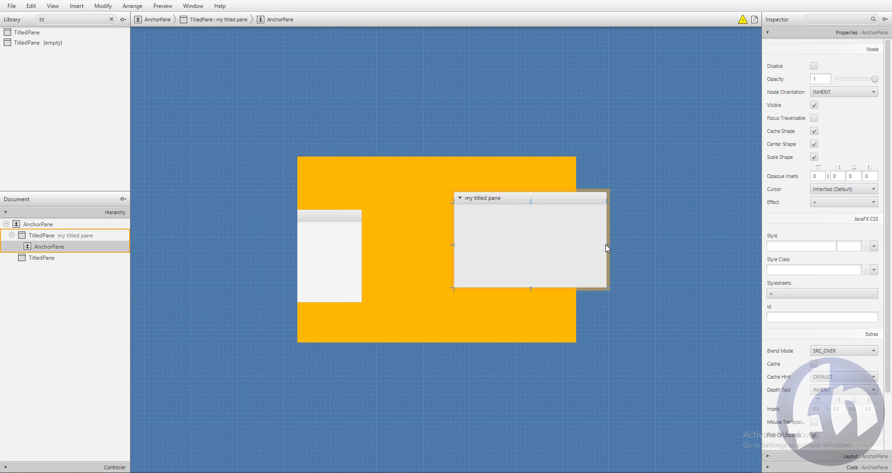
- Widen the root AnchorPane so that "my titled pane" fits inside its right half
{"action": "left_click_drag", "start_coordinate": [607, 245], "coordinate": [556, 249]}
{"action": "left_click", "coordinate": [523, 177]}
{"action": "left_click_drag", "start_coordinate": [577, 247], "coordinate": [661, 265]}
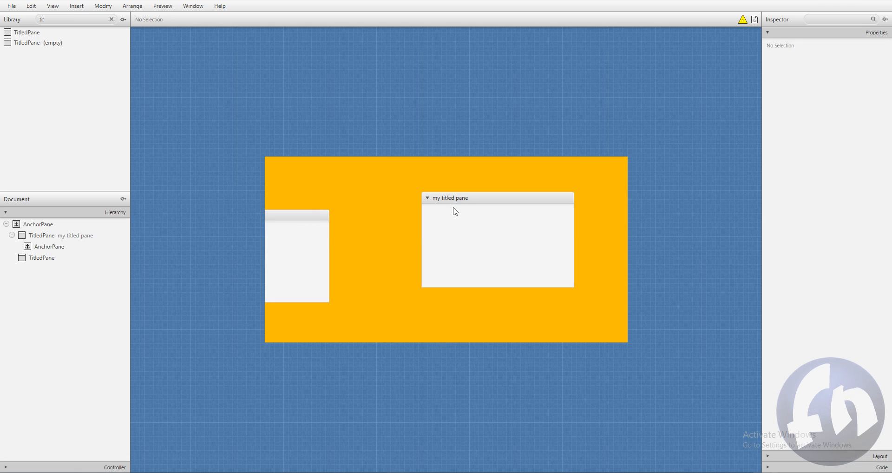
- Move the empty TitledPane fully inside the AnchorPane, beside "my titled pane", and save the document
{"action": "left_click", "coordinate": [293, 241]}
{"action": "left_click_drag", "start_coordinate": [279, 225], "coordinate": [362, 201]}
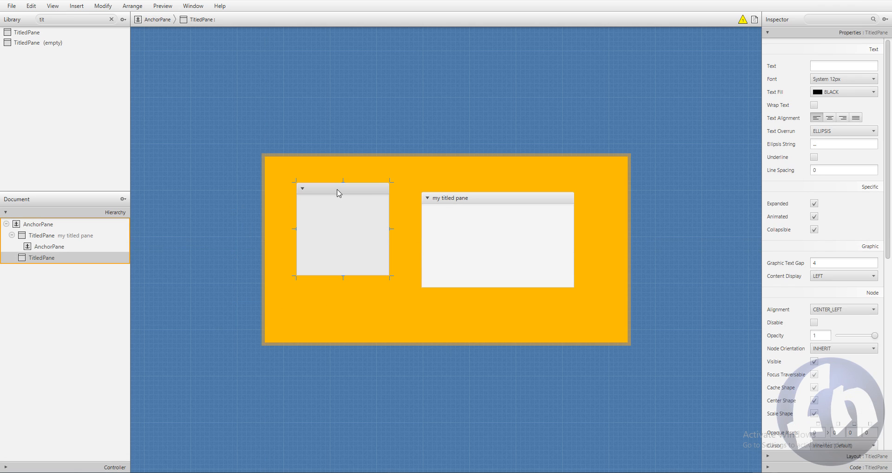
{"action": "key", "text": "ctrl+s"}
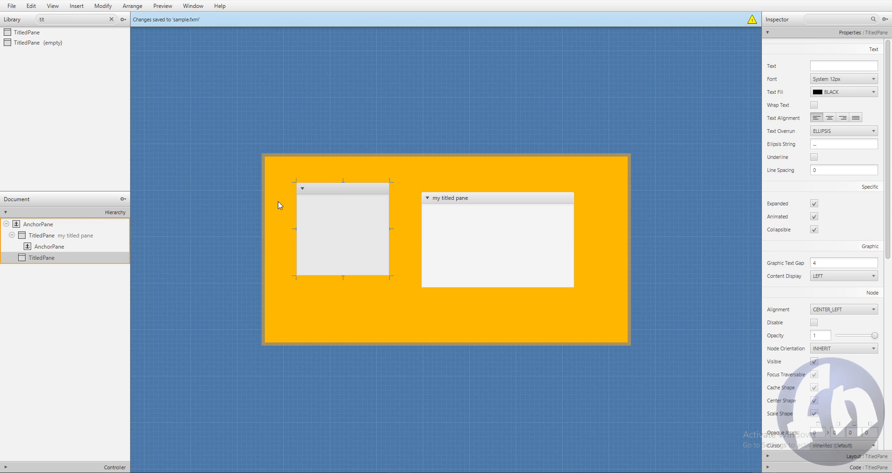
{"action": "double_click", "coordinate": [313, 187]}
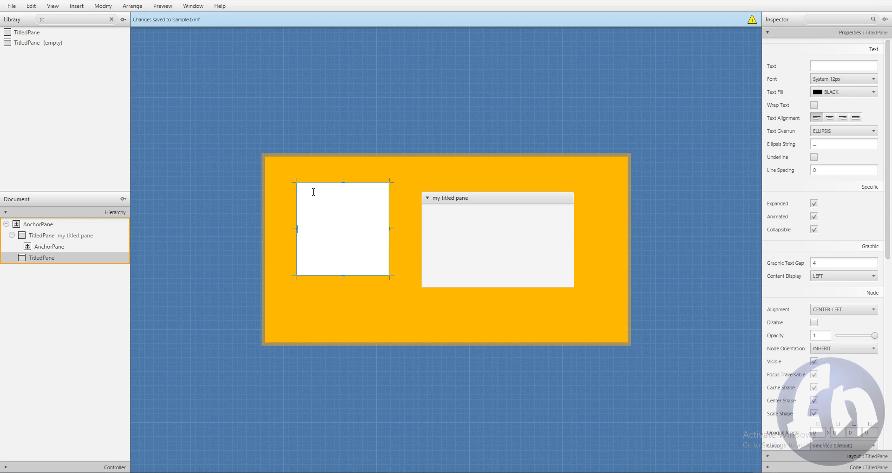
- Preview both titled panes in a window, repeatedly collapse and expand "my titled pane", and close the preview
{"action": "left_click", "coordinate": [164, 6]}
{"action": "left_click", "coordinate": [173, 20]}
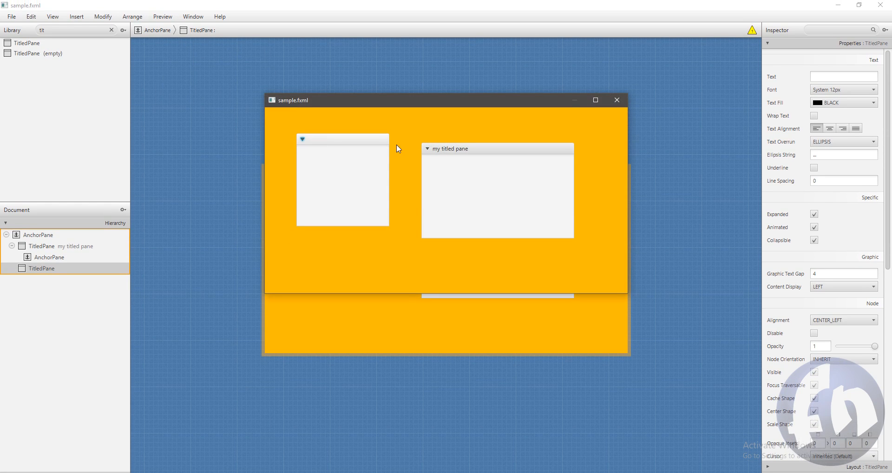
{"action": "left_click", "coordinate": [483, 148]}
{"action": "left_click", "coordinate": [478, 152]}
{"action": "left_click", "coordinate": [460, 150]}
{"action": "left_click", "coordinate": [459, 152]}
{"action": "left_click", "coordinate": [458, 151]}
{"action": "left_click", "coordinate": [449, 148]}
{"action": "left_click", "coordinate": [447, 147]}
{"action": "left_click", "coordinate": [447, 147]}
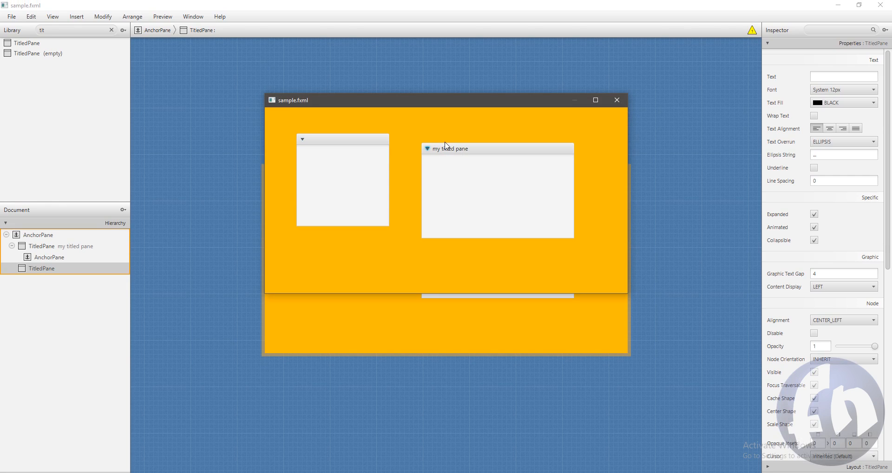
{"action": "left_click", "coordinate": [446, 149]}
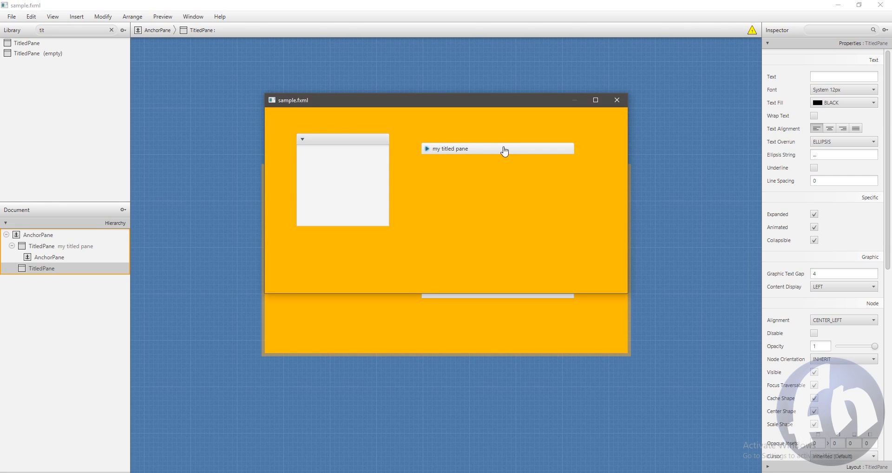
{"action": "left_click", "coordinate": [477, 150]}
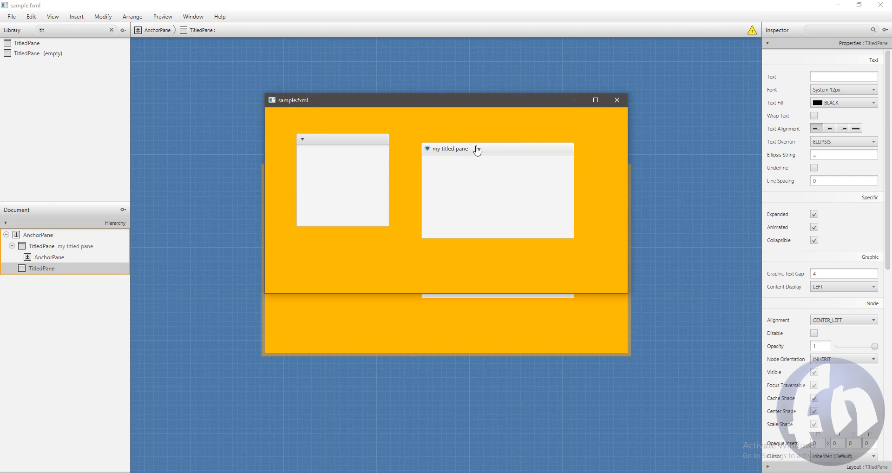
{"action": "left_click", "coordinate": [477, 150]}
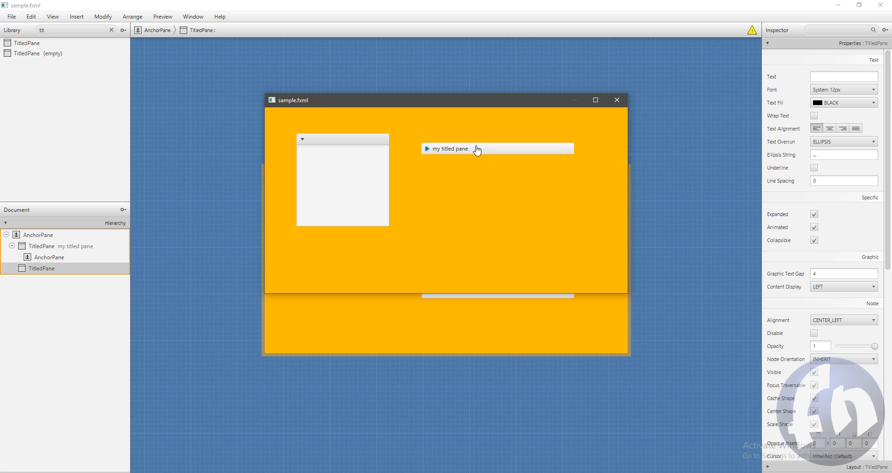
{"action": "left_click", "coordinate": [477, 150]}
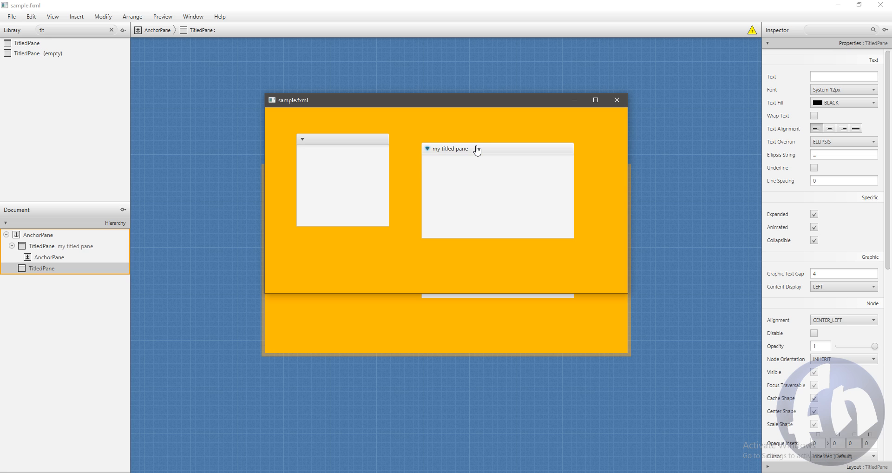
{"action": "left_click", "coordinate": [477, 150]}
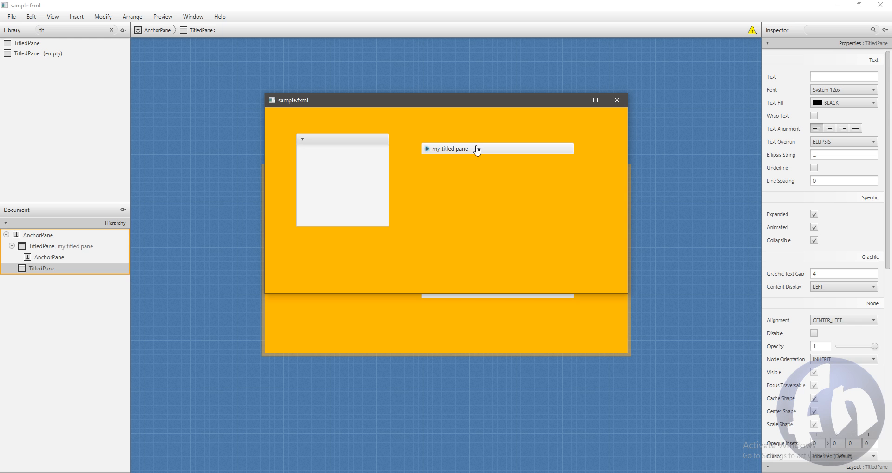
{"action": "left_click", "coordinate": [477, 150]}
{"action": "left_click", "coordinate": [624, 101]}
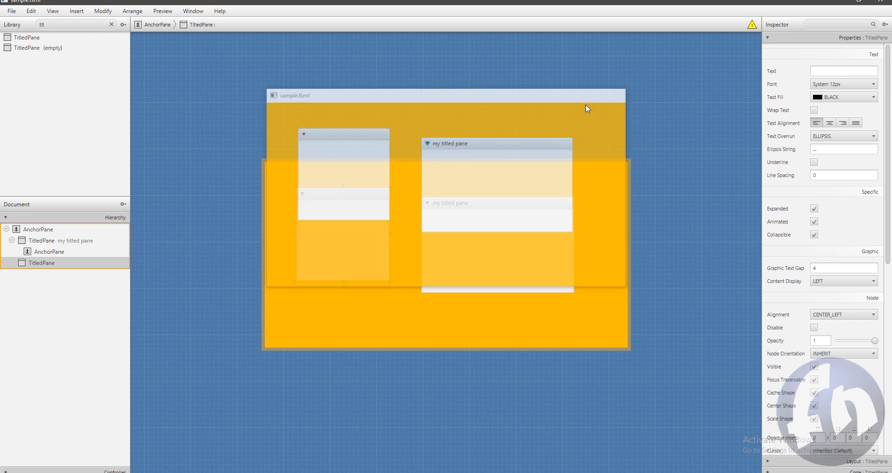
- Delete the empty TitledPane and the AnchorPane nested inside "my titled pane"
{"action": "right_click", "coordinate": [344, 264]}
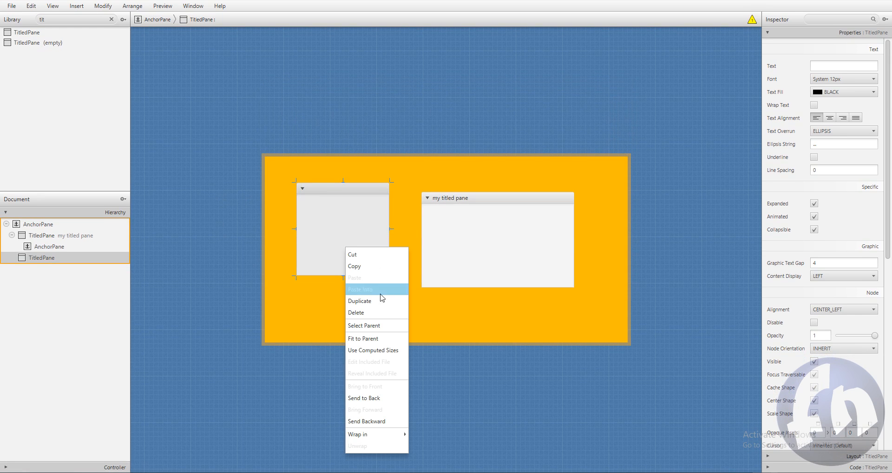
{"action": "left_click", "coordinate": [356, 313]}
{"action": "left_click", "coordinate": [438, 240]}
{"action": "right_click", "coordinate": [438, 240]}
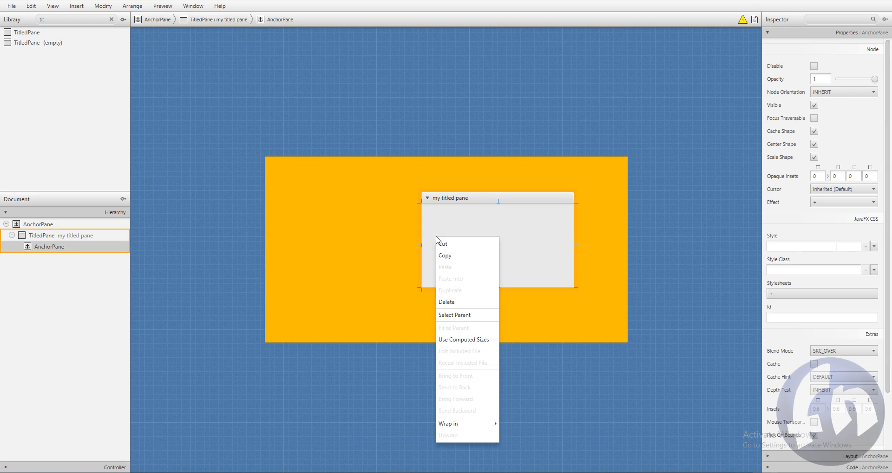
{"action": "left_click", "coordinate": [448, 301]}
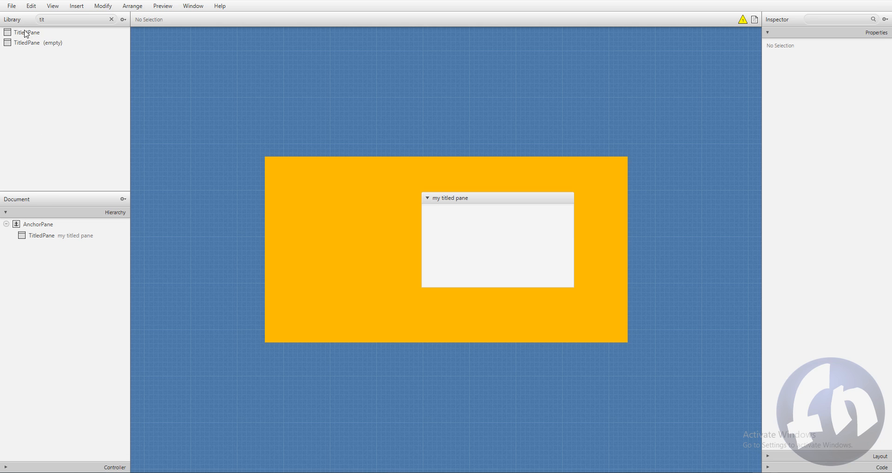
- Replace the library search text with "bord" to find the BorderPane container
{"action": "double_click", "coordinate": [40, 19]}
{"action": "key", "text": "BackSpace"}
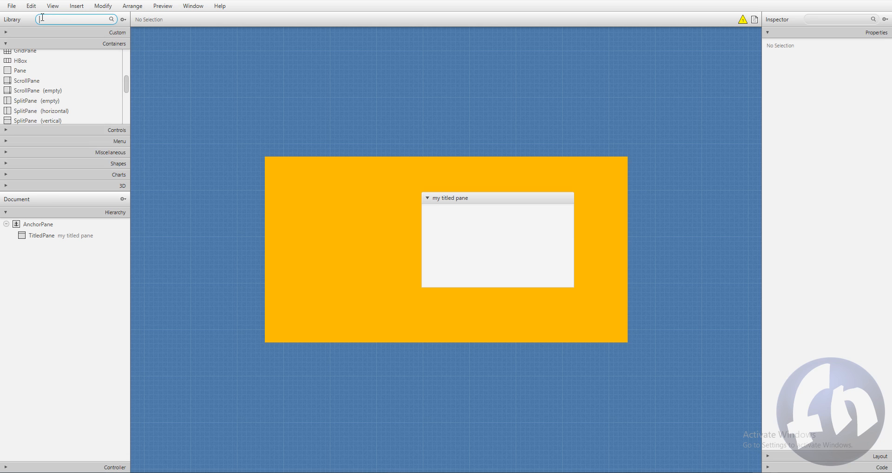
{"action": "type", "text": "bord"}
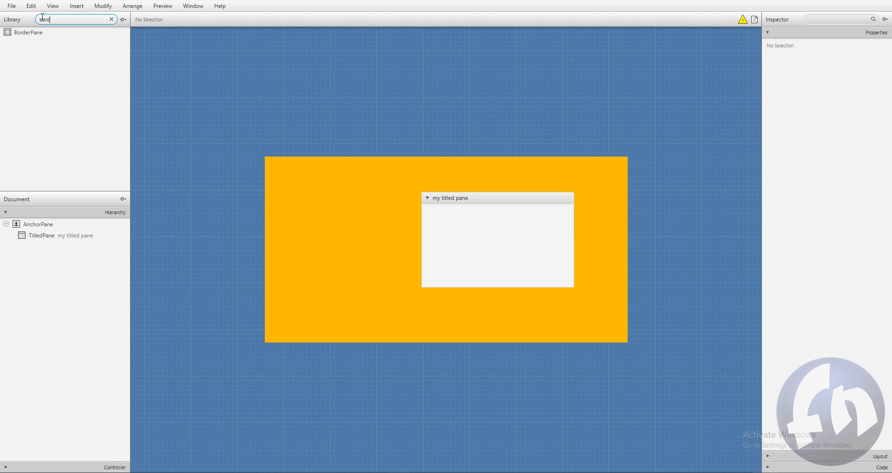
- Delete "my titled pane" from the root AnchorPane
{"action": "left_click", "coordinate": [515, 216]}
{"action": "right_click", "coordinate": [517, 216]}
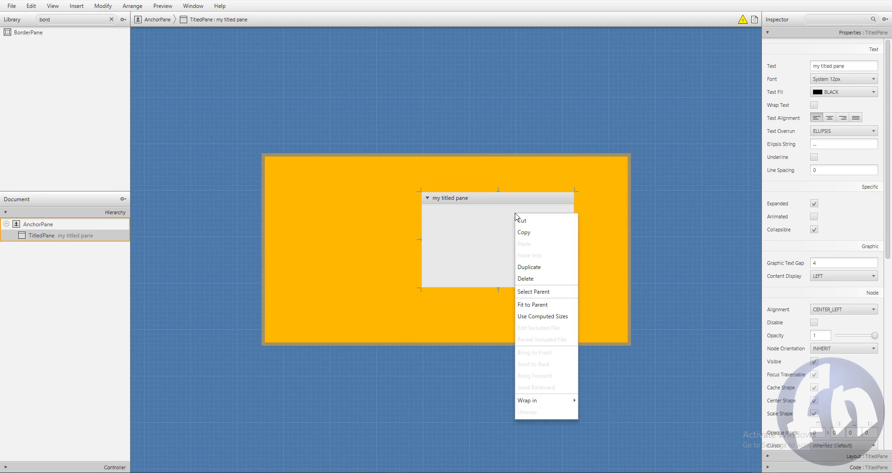
{"action": "left_click", "coordinate": [523, 280]}
- Delete the root AnchorPane and place a BorderPane from the library as the new root container
{"action": "right_click", "coordinate": [40, 226]}
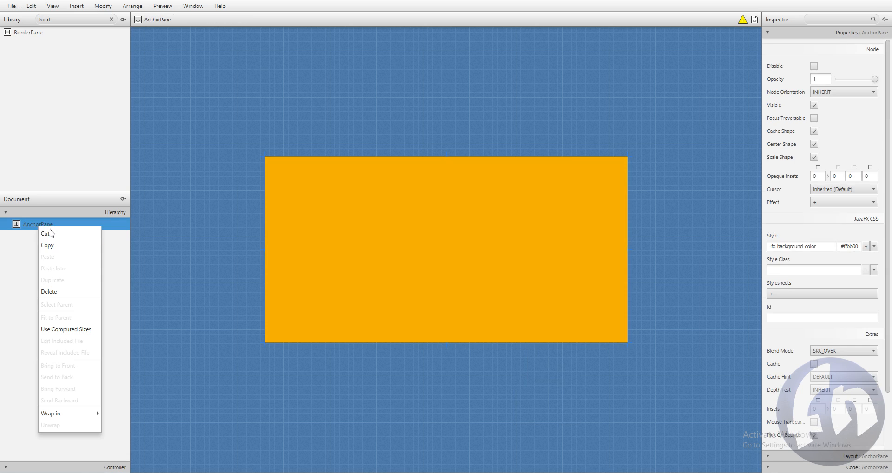
{"action": "left_click", "coordinate": [47, 292]}
{"action": "left_click_drag", "start_coordinate": [7, 32], "coordinate": [487, 258]}
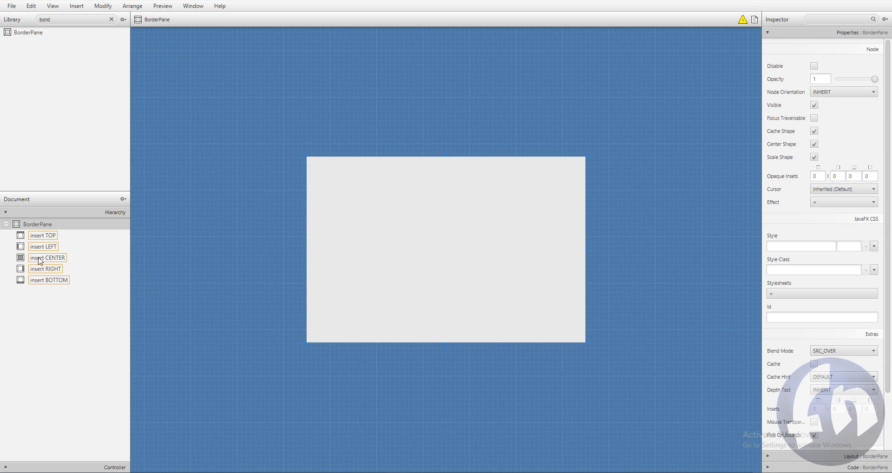
- Select the root BorderPane and widen it, keeping its height
{"action": "left_click", "coordinate": [42, 235]}
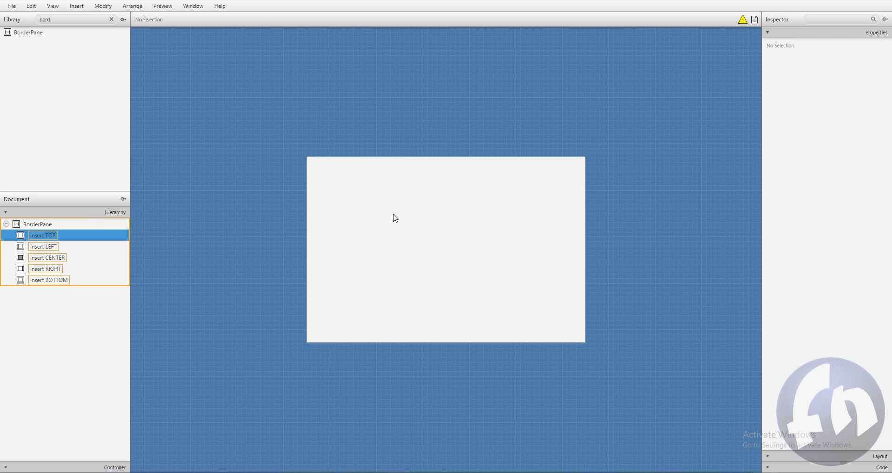
{"action": "left_click", "coordinate": [393, 229]}
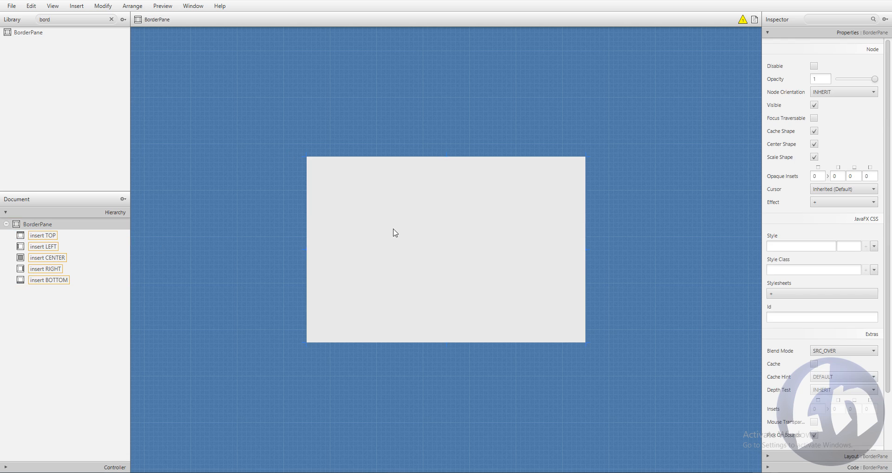
{"action": "left_click", "coordinate": [68, 225]}
{"action": "left_click", "coordinate": [603, 263]}
{"action": "left_click", "coordinate": [507, 262]}
{"action": "left_click_drag", "start_coordinate": [587, 251], "coordinate": [623, 265]}
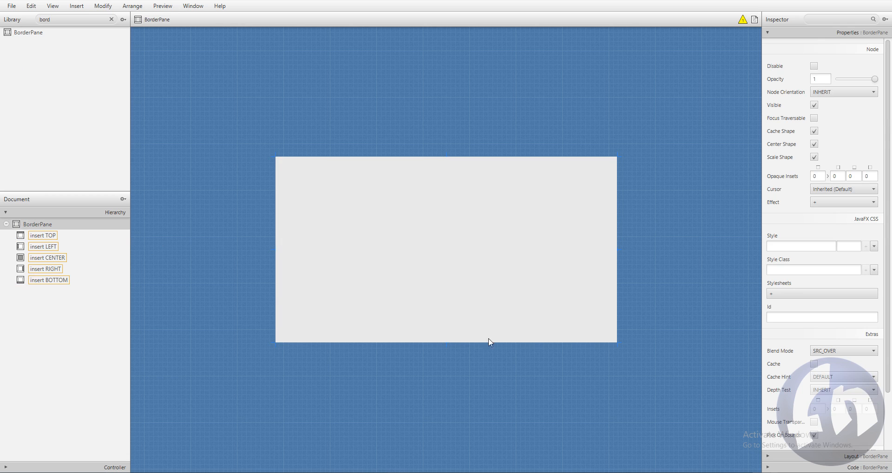
{"action": "left_click", "coordinate": [428, 151]}
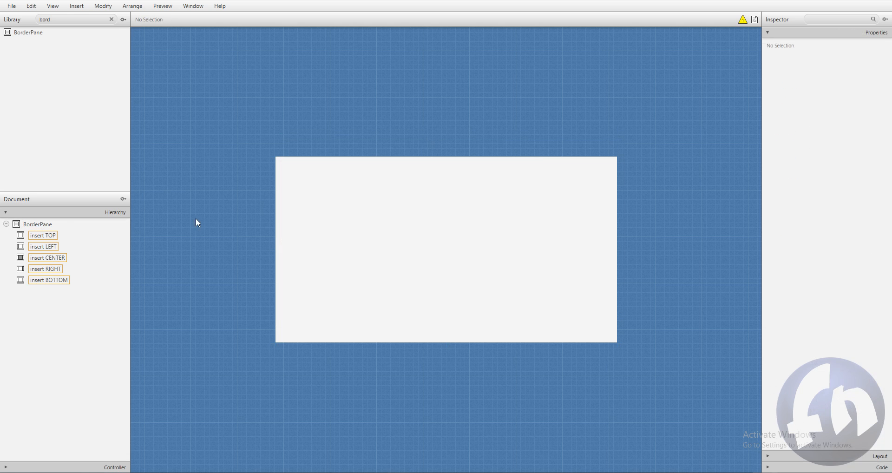
{"action": "left_click", "coordinate": [24, 220]}
{"action": "left_click", "coordinate": [403, 159]}
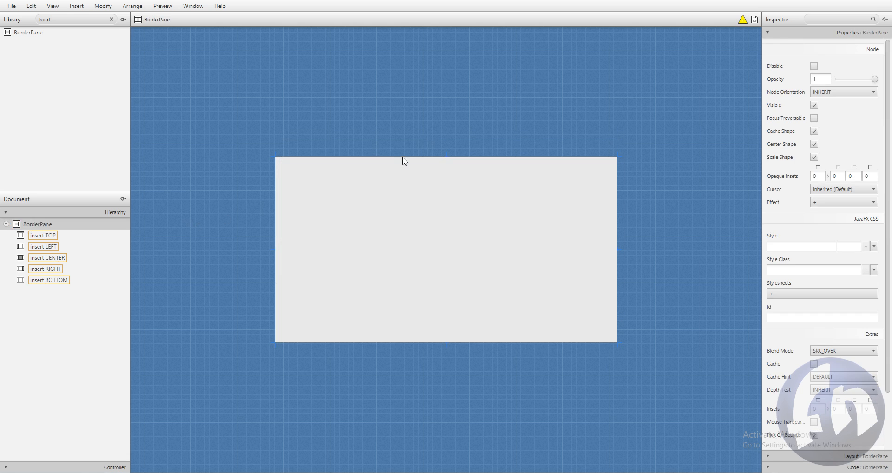
- Set the scene size of the BorderPane layout to 640 x 480 (VGA)
{"action": "left_click", "coordinate": [406, 155]}
{"action": "left_click", "coordinate": [163, 5]}
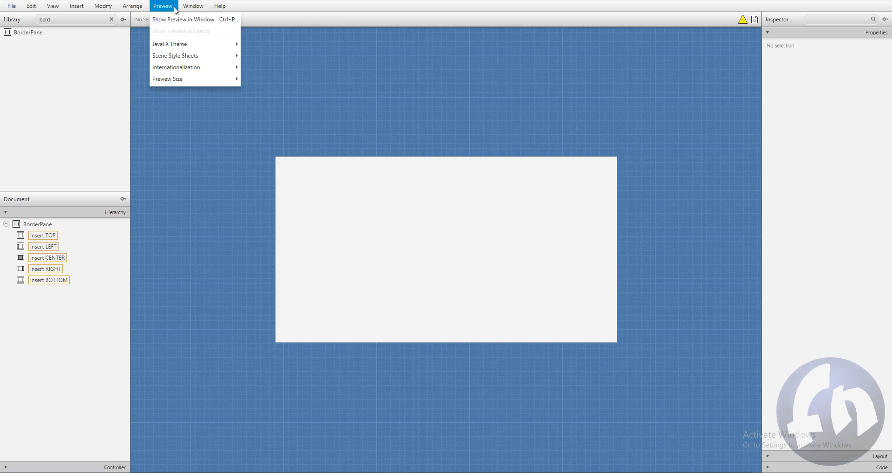
{"action": "mouse_move", "coordinate": [172, 79]}
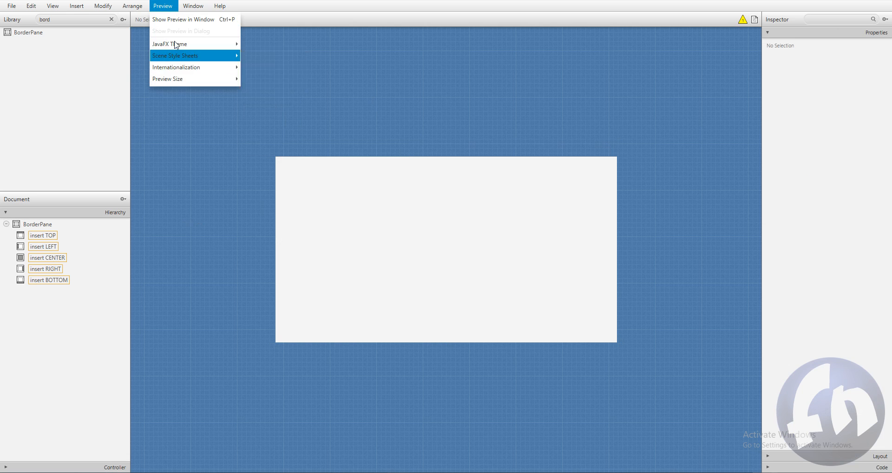
{"action": "mouse_move", "coordinate": [133, 6]}
{"action": "mouse_move", "coordinate": [103, 5]}
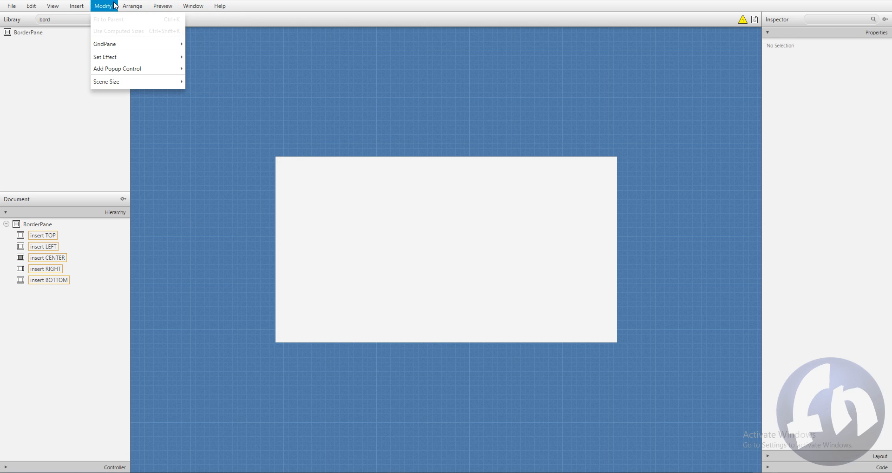
{"action": "mouse_move", "coordinate": [144, 82]}
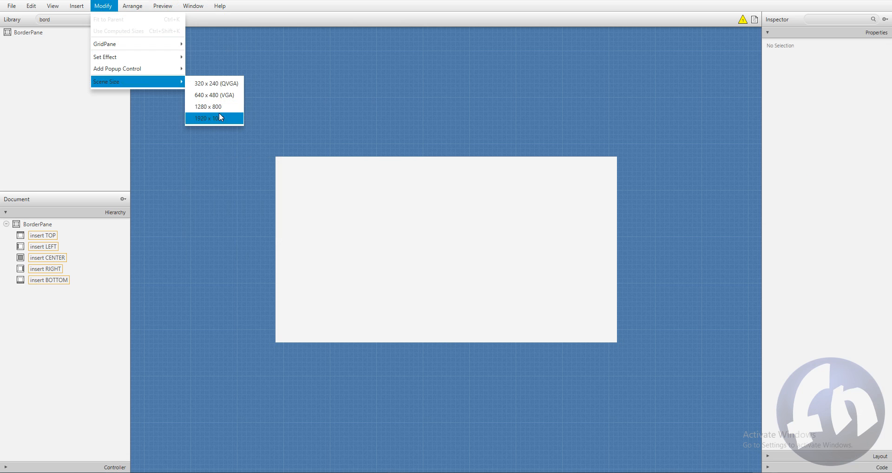
{"action": "left_click", "coordinate": [214, 95]}
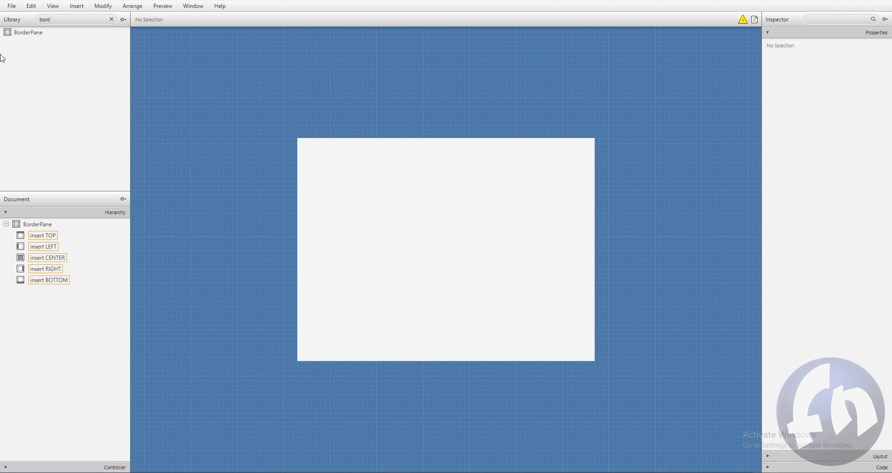
- Replace the library search text with "pane" to find the Pane container
{"action": "left_click", "coordinate": [52, 5]}
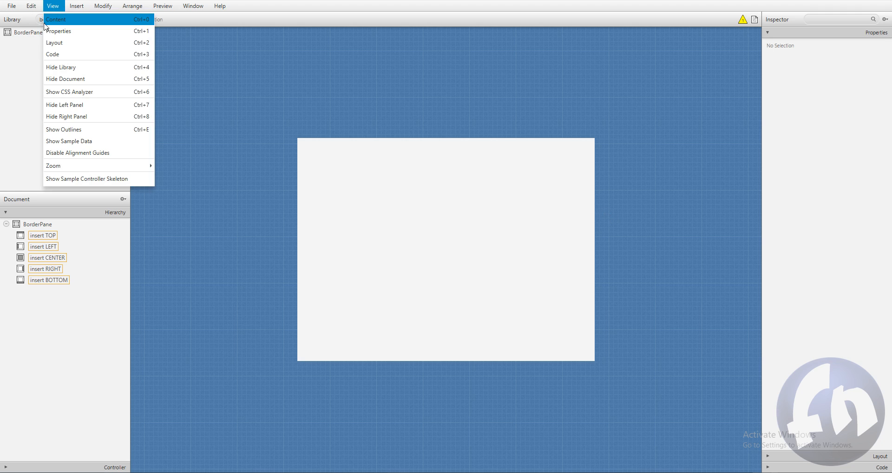
{"action": "left_click", "coordinate": [55, 19]}
{"action": "double_click", "coordinate": [41, 19]}
{"action": "key", "text": "BackSpace"}
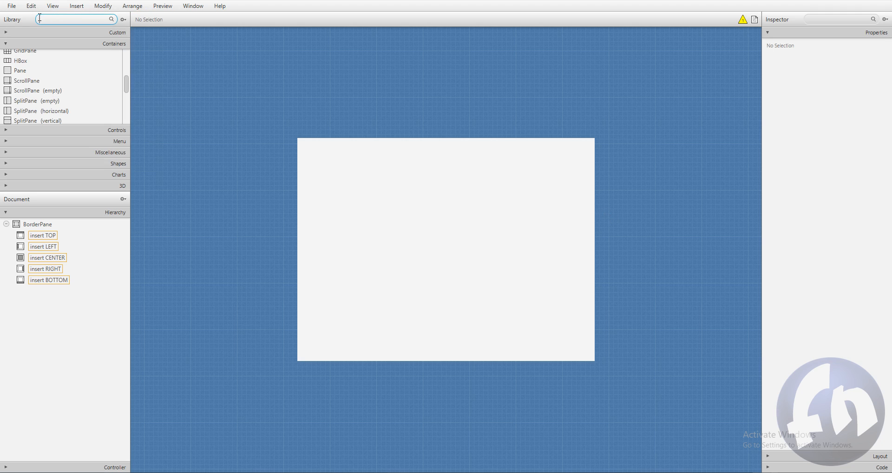
{"action": "type", "text": "pan"}
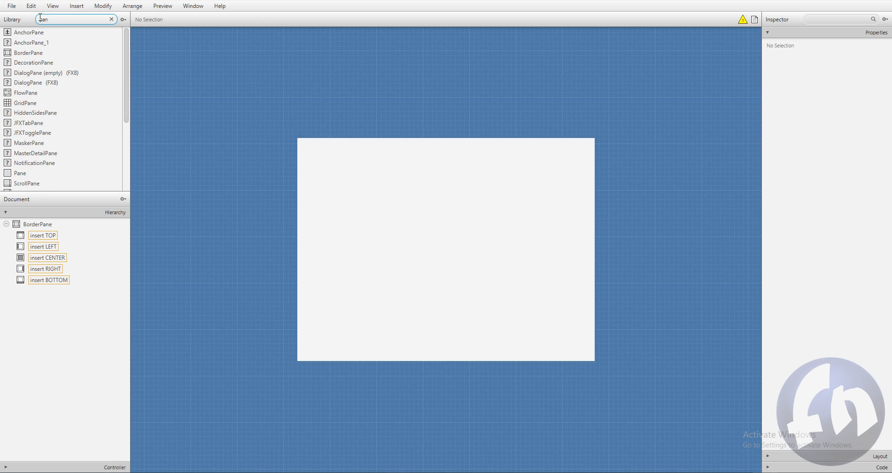
{"action": "type", "text": "e"}
- Add a Pane of reduced height to the BorderPane's TOP region and set its -fx-background-color to white
{"action": "left_click_drag", "start_coordinate": [16, 175], "coordinate": [42, 235]}
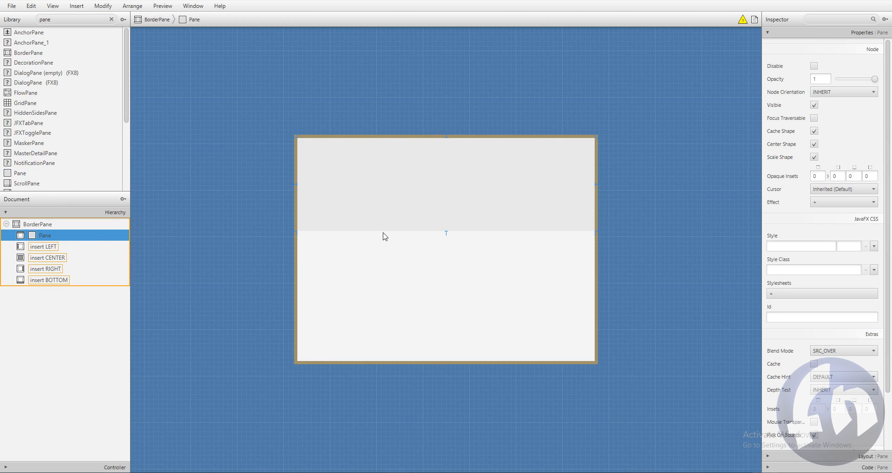
{"action": "left_click_drag", "start_coordinate": [446, 232], "coordinate": [446, 189]}
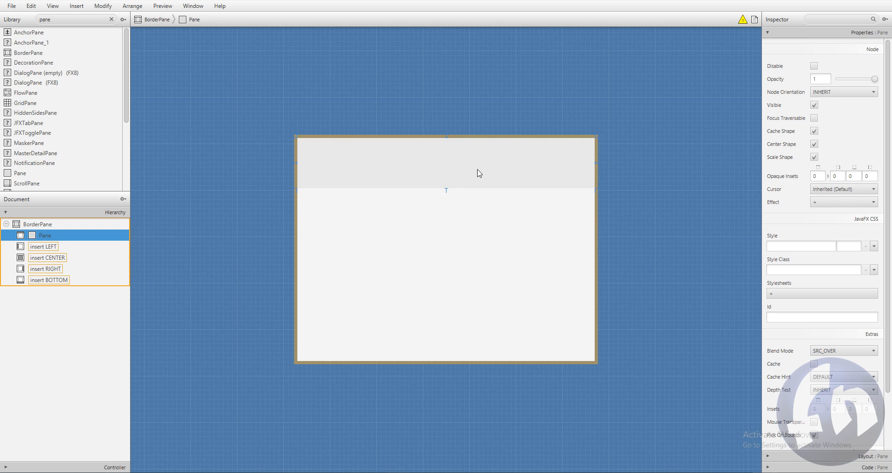
{"action": "left_click", "coordinate": [784, 247]}
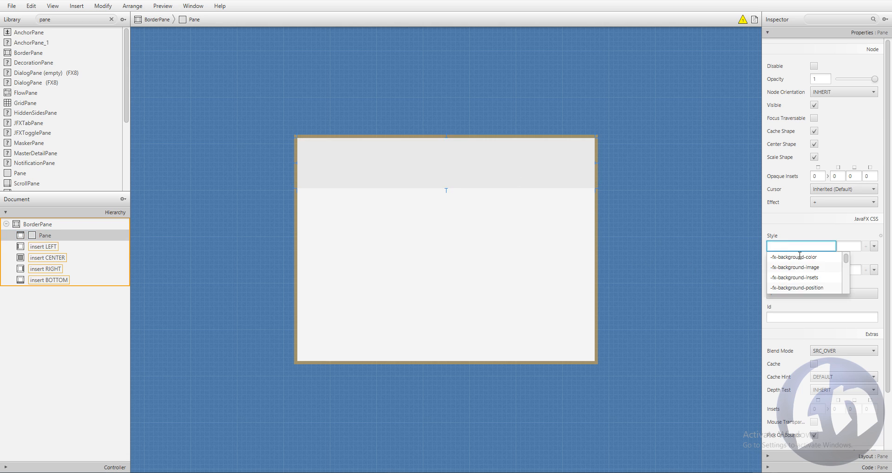
{"action": "left_click", "coordinate": [801, 258]}
{"action": "key", "text": "Tab"}
{"action": "type", "text": "wh"}
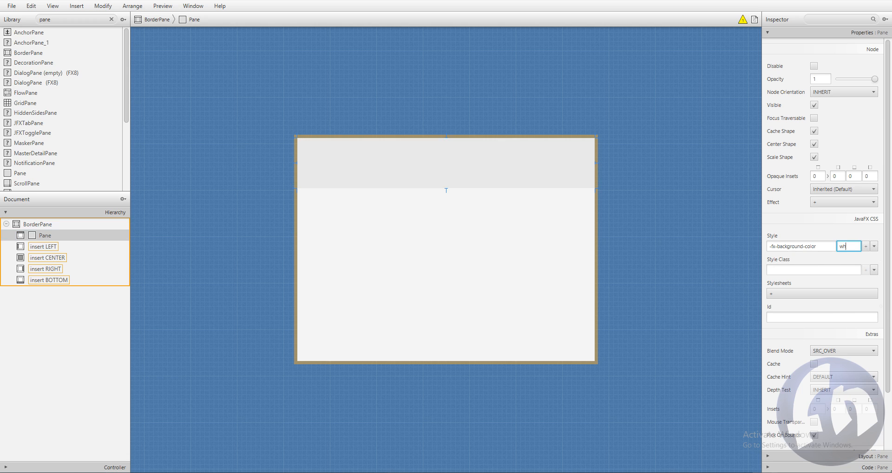
{"action": "key", "text": "Return"}
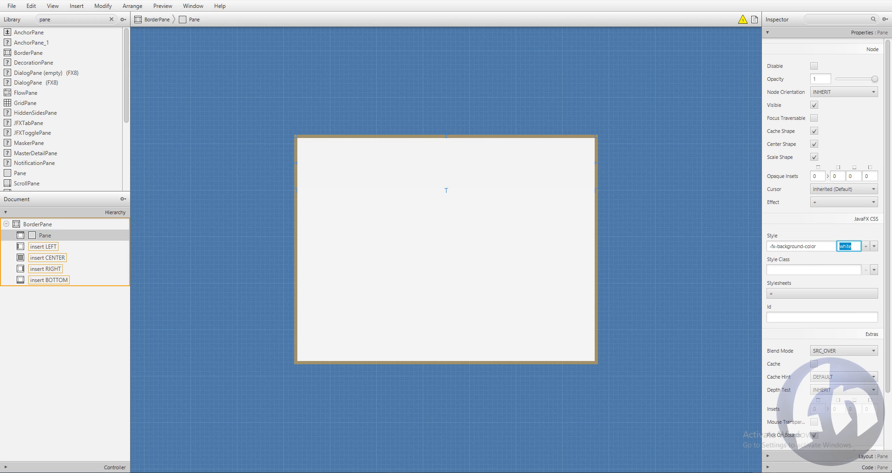
{"action": "scroll", "coordinate": [886, 375], "scroll_direction": "down", "scroll_amount": 1}
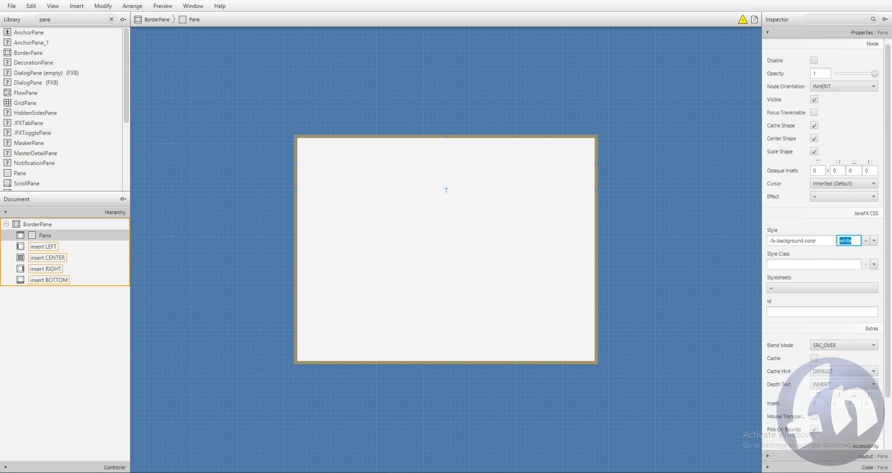
- Add a narrowed Pane to the BorderPane's LEFT region and set its -fx-background-color to yellow
{"action": "left_click_drag", "start_coordinate": [19, 173], "coordinate": [312, 228]}
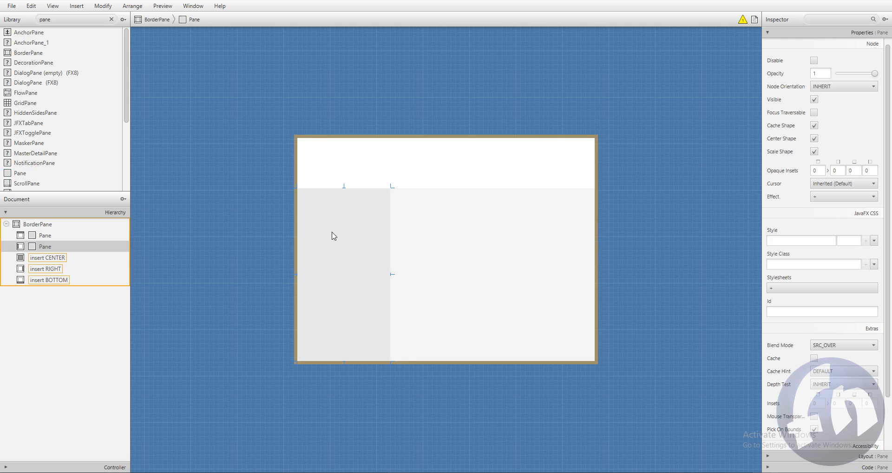
{"action": "mouse_move", "coordinate": [391, 274]}
{"action": "left_mouse_down"}
{"action": "mouse_move", "coordinate": [361, 274]}
{"action": "mouse_move", "coordinate": [373, 274]}
{"action": "left_mouse_up"}
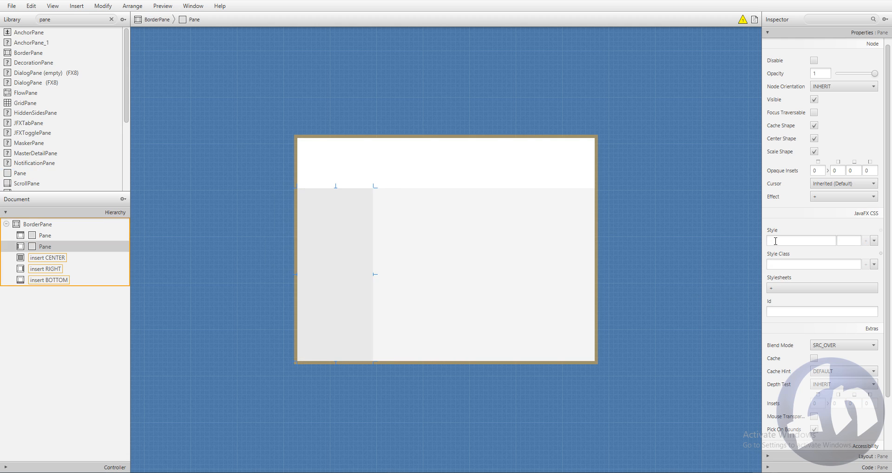
{"action": "left_click", "coordinate": [800, 241]}
{"action": "left_click", "coordinate": [803, 252]}
{"action": "type", "text": "yellow"}
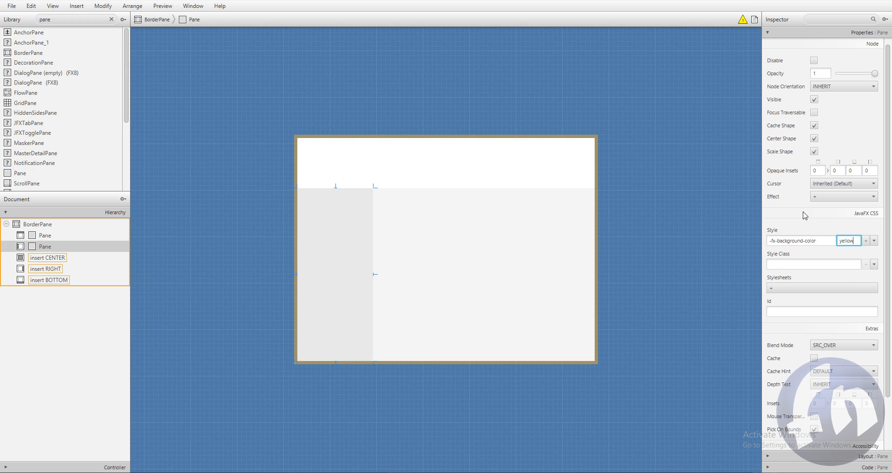
{"action": "key", "text": "Return"}
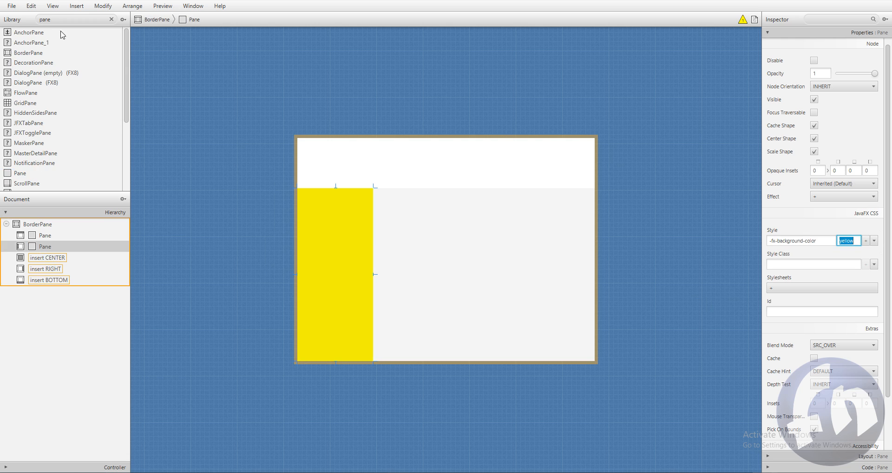
- Add a Pane to the BorderPane's CENTER region and set its -fx-background-color to gray
{"action": "left_click", "coordinate": [25, 175]}
{"action": "left_click_drag", "start_coordinate": [26, 176], "coordinate": [550, 243]}
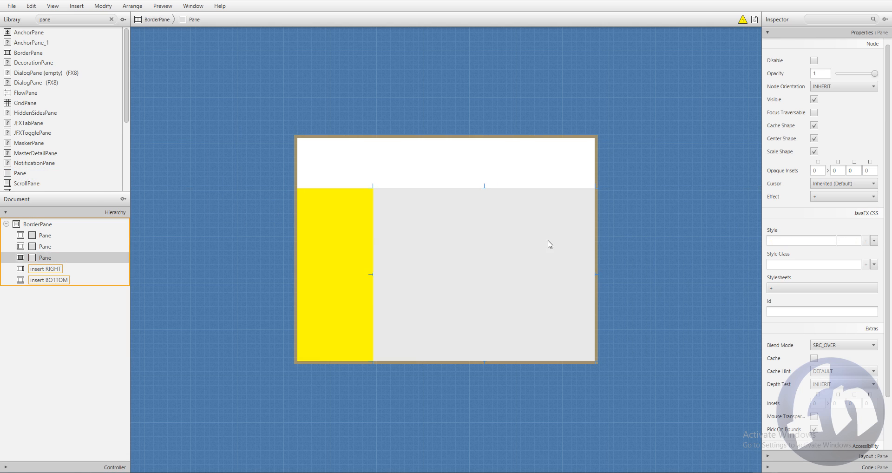
{"action": "left_click", "coordinate": [807, 245]}
{"action": "left_click", "coordinate": [802, 254]}
{"action": "left_click", "coordinate": [854, 242]}
{"action": "type", "text": "gra"}
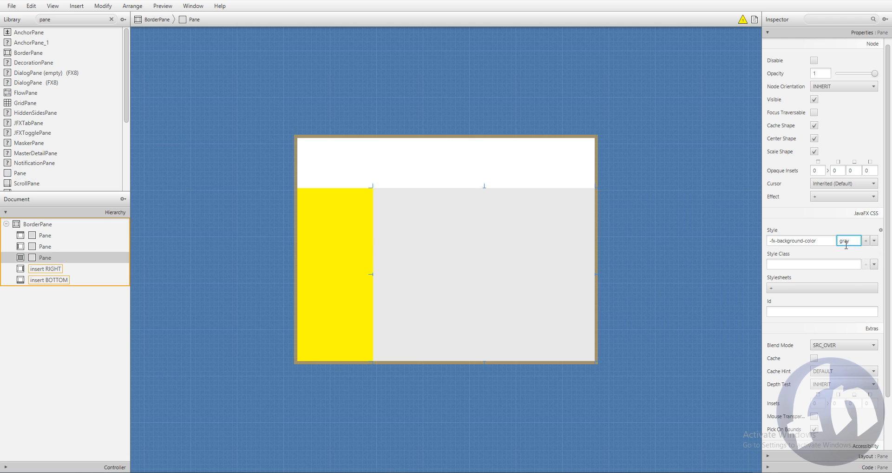
{"action": "type", "text": "y"}
{"action": "key", "text": "Return"}
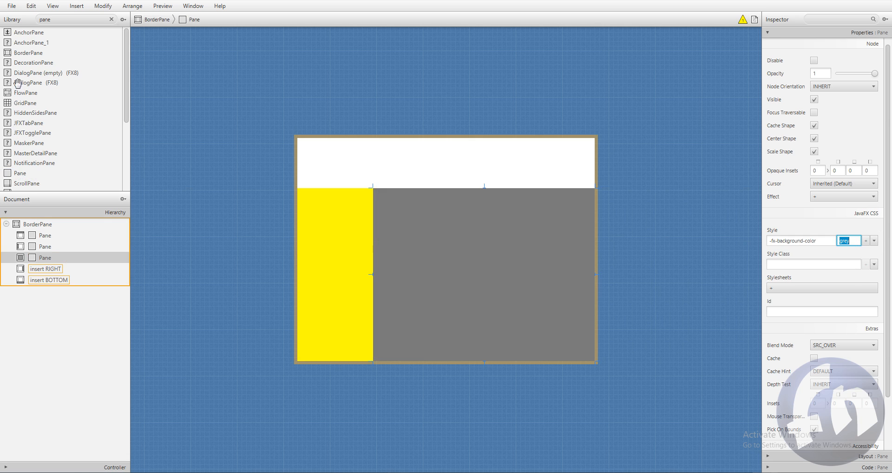
- Add a narrowed Pane to the BorderPane's RIGHT region and set its -fx-background-color to indigo
{"action": "left_click_drag", "start_coordinate": [10, 174], "coordinate": [46, 269]}
{"action": "left_click_drag", "start_coordinate": [502, 277], "coordinate": [534, 277]}
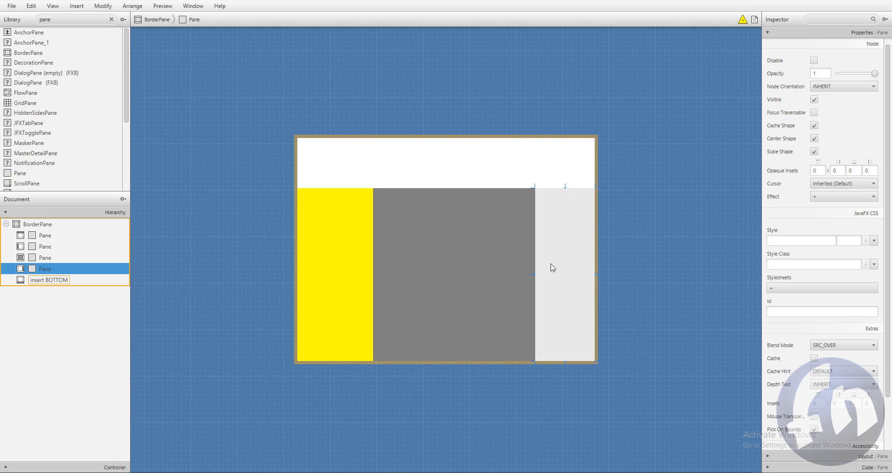
{"action": "left_click", "coordinate": [782, 239]}
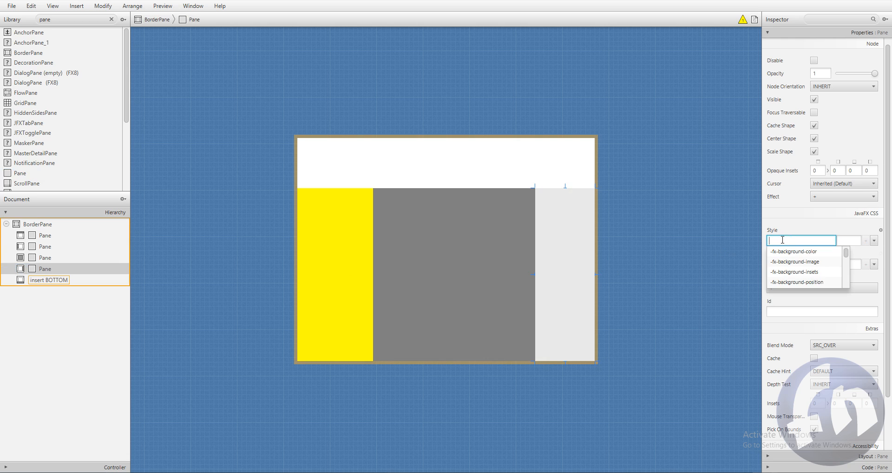
{"action": "left_click", "coordinate": [811, 257]}
{"action": "left_click", "coordinate": [857, 242]}
{"action": "type", "text": "in"}
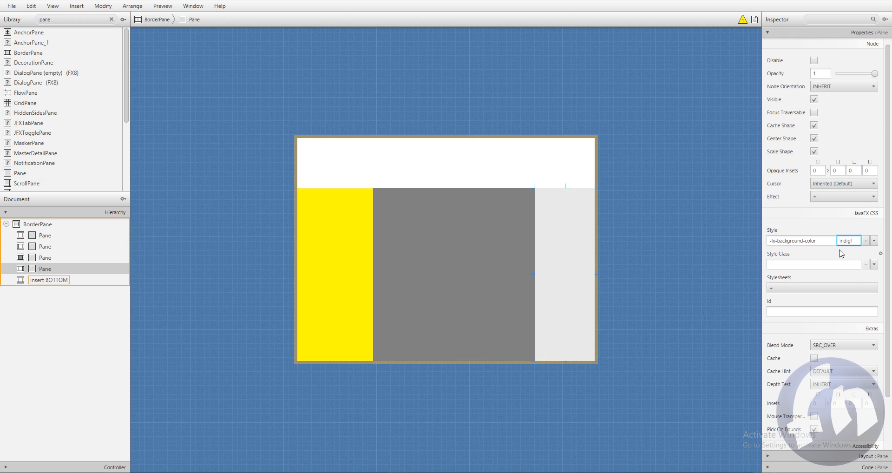
{"action": "type", "text": "digo"}
{"action": "key", "text": "Return"}
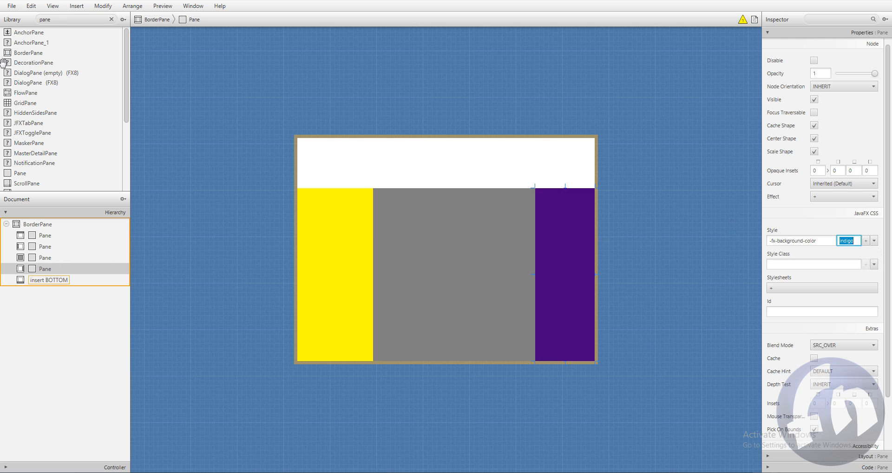
- Add a Pane of reduced height to the BorderPane's BOTTOM region and set its -fx-background-color to violet
{"action": "left_click", "coordinate": [13, 174]}
{"action": "left_click_drag", "start_coordinate": [13, 174], "coordinate": [37, 282]}
{"action": "left_click_drag", "start_coordinate": [444, 267], "coordinate": [454, 309]}
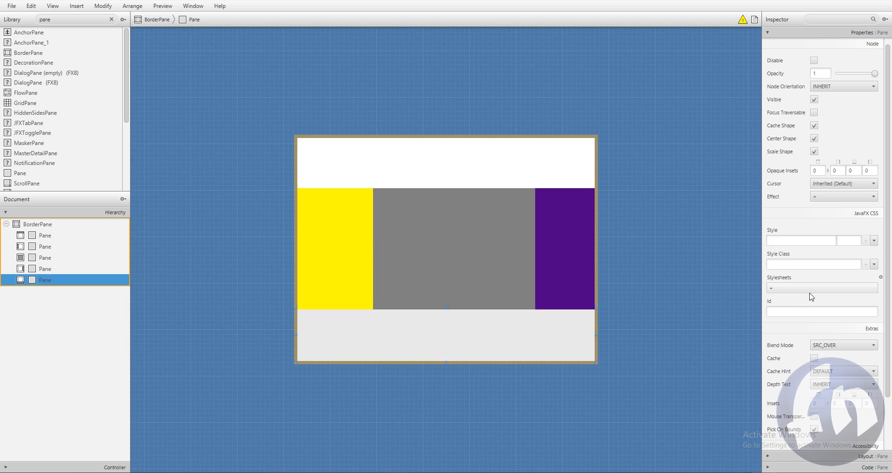
{"action": "left_click", "coordinate": [796, 243]}
{"action": "left_click", "coordinate": [801, 251]}
{"action": "left_click", "coordinate": [850, 241]}
{"action": "type", "text": "violet"}
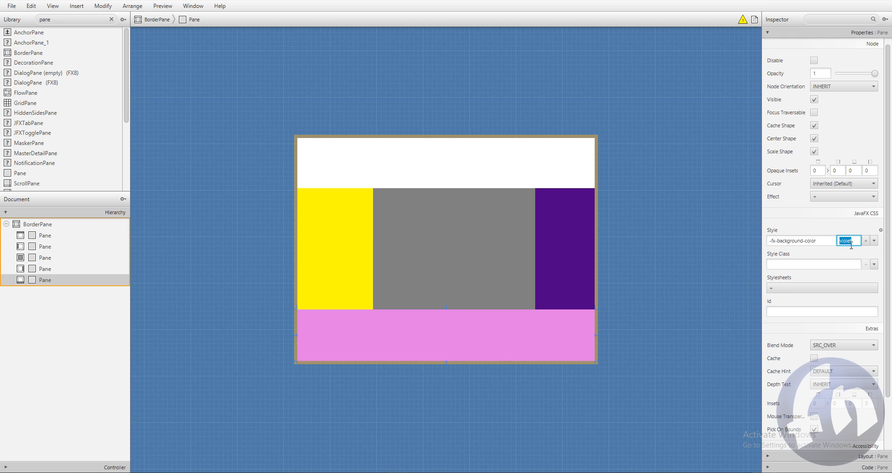
- Save the layout and show its preview in a separate window
{"action": "key", "text": "ctrl+s"}
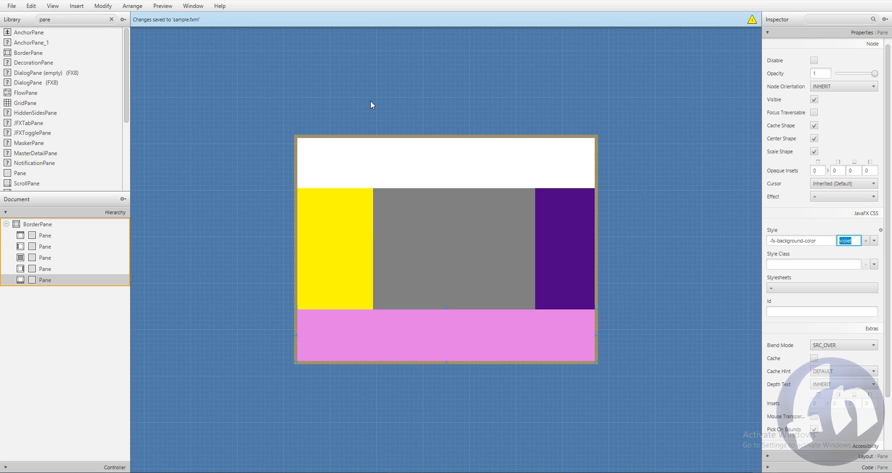
{"action": "left_click", "coordinate": [187, 6]}
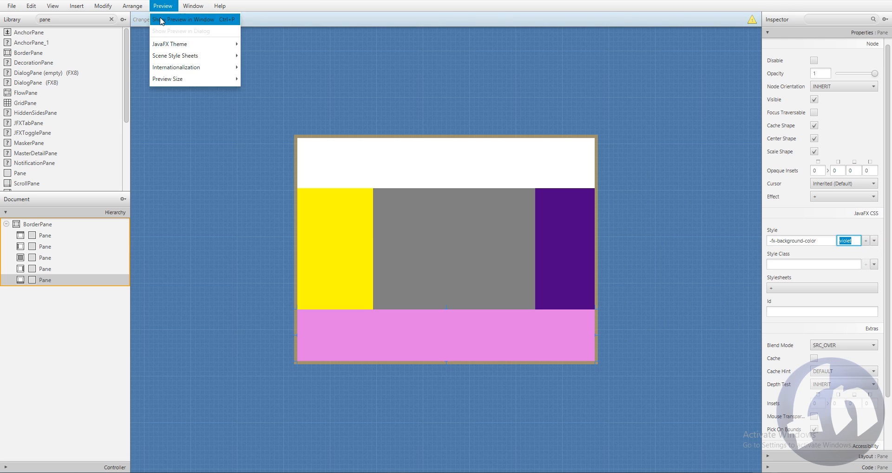
{"action": "left_click", "coordinate": [173, 17]}
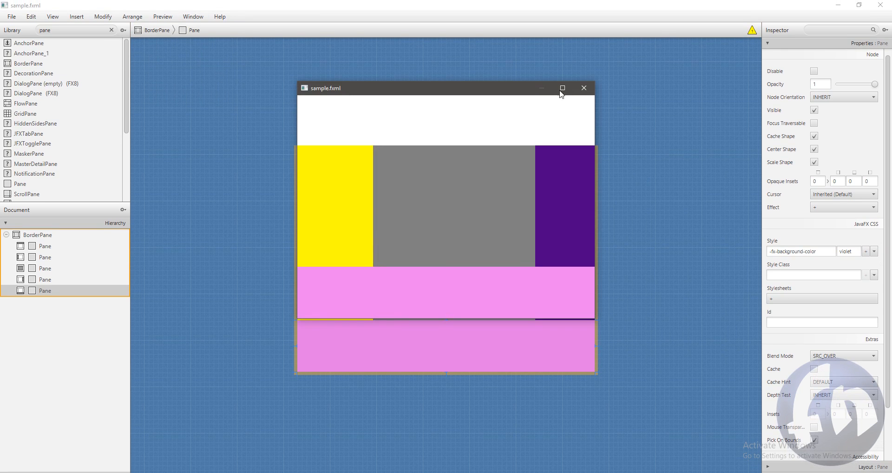